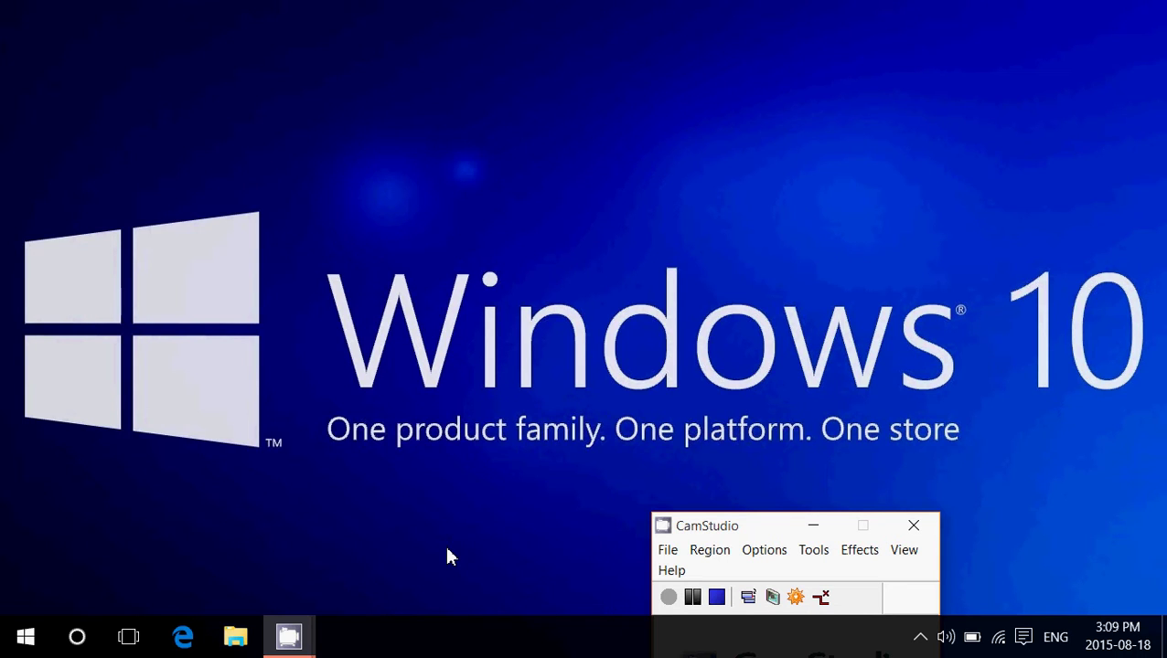
- Browse the Start menu's All apps list to Candy Crush Saga's options, then dismiss the menu
left_click(26, 640)
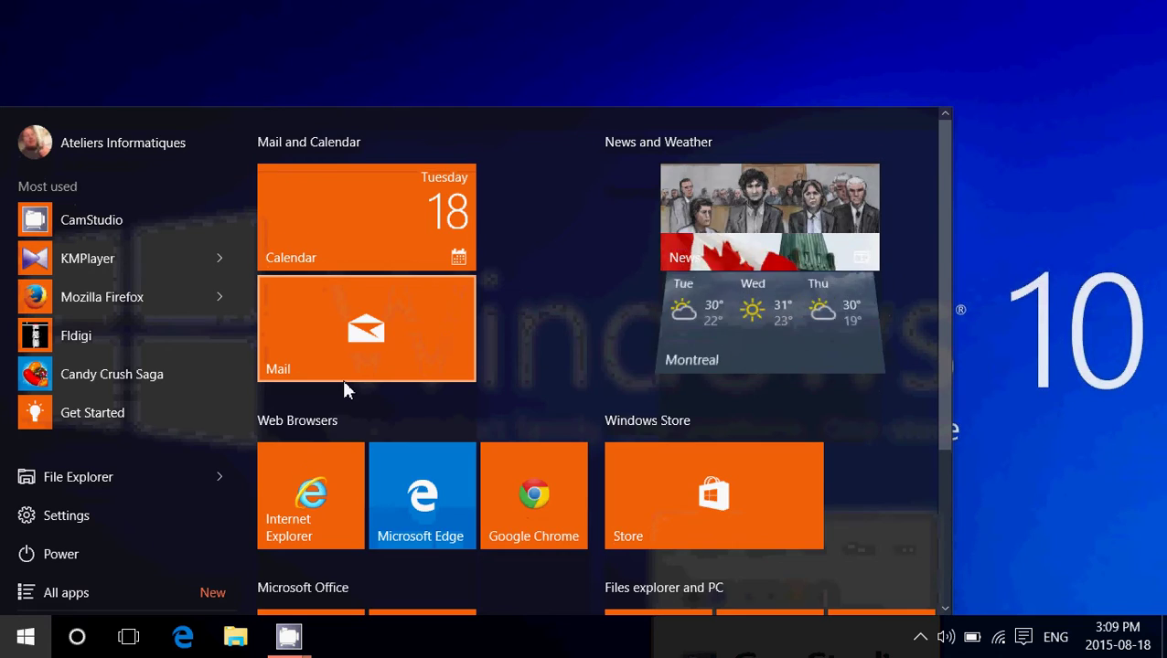
scroll(342, 379, "down", 3)
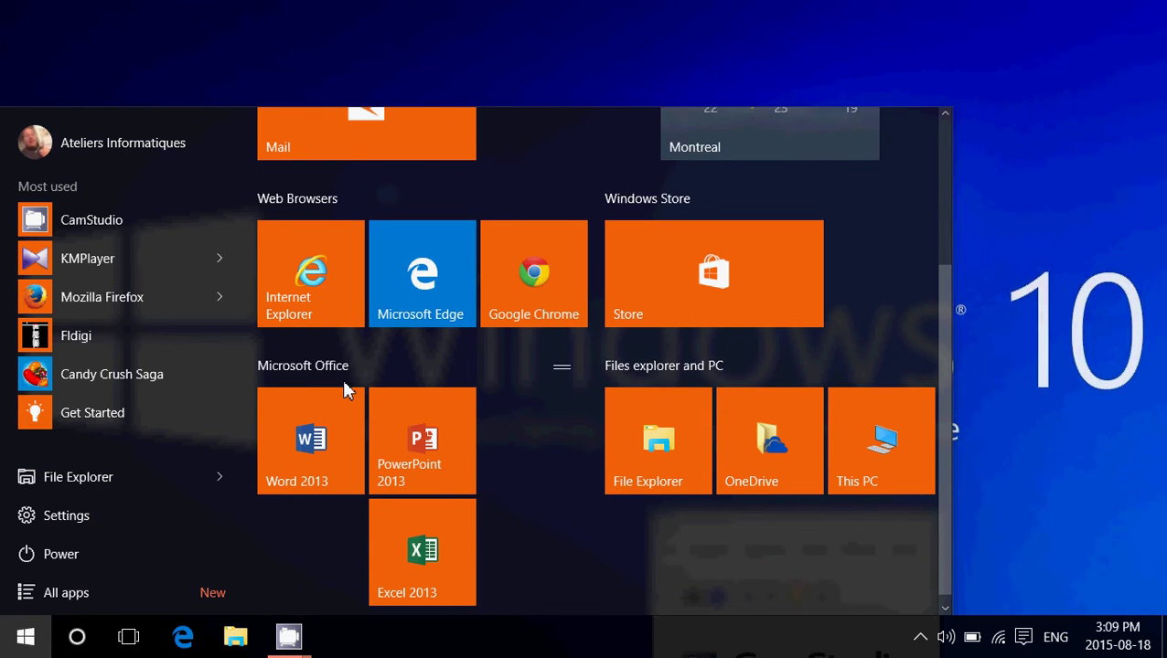
left_click(102, 596)
scroll(142, 484, "down", 4)
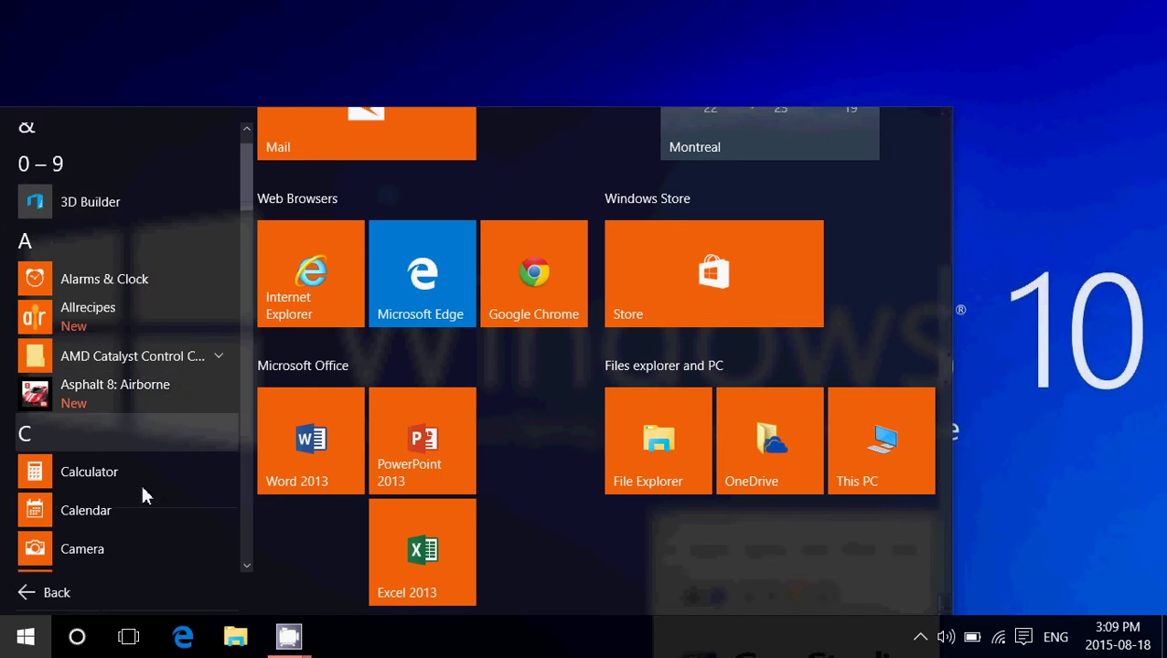
scroll(140, 481, "down", 1)
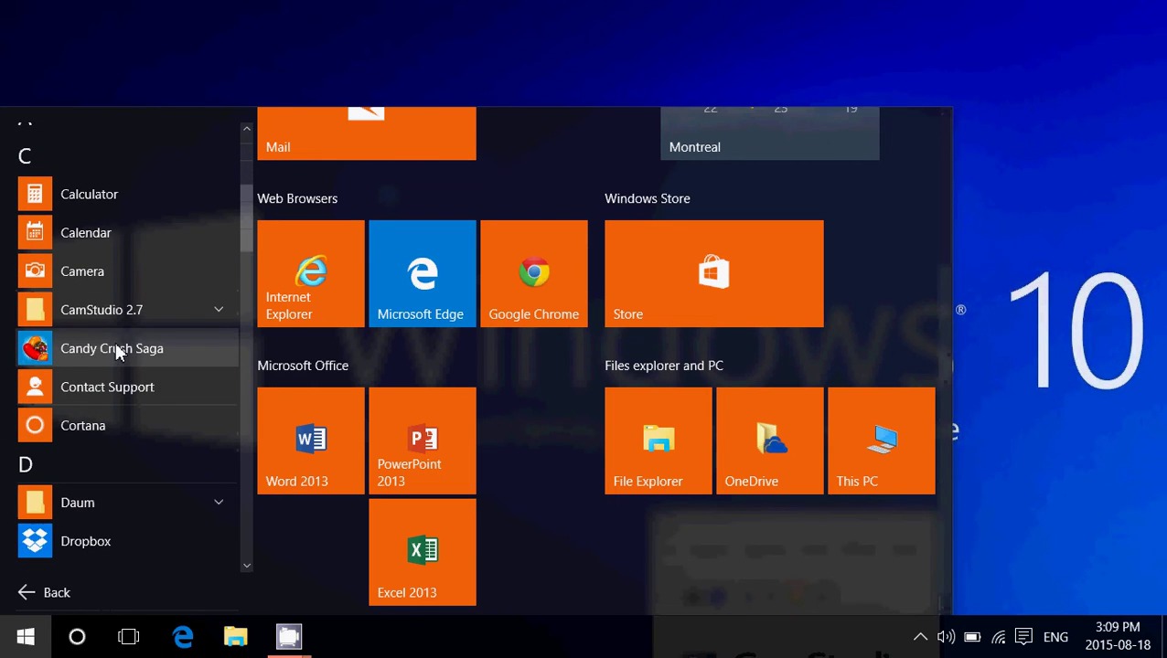
right_click(116, 346)
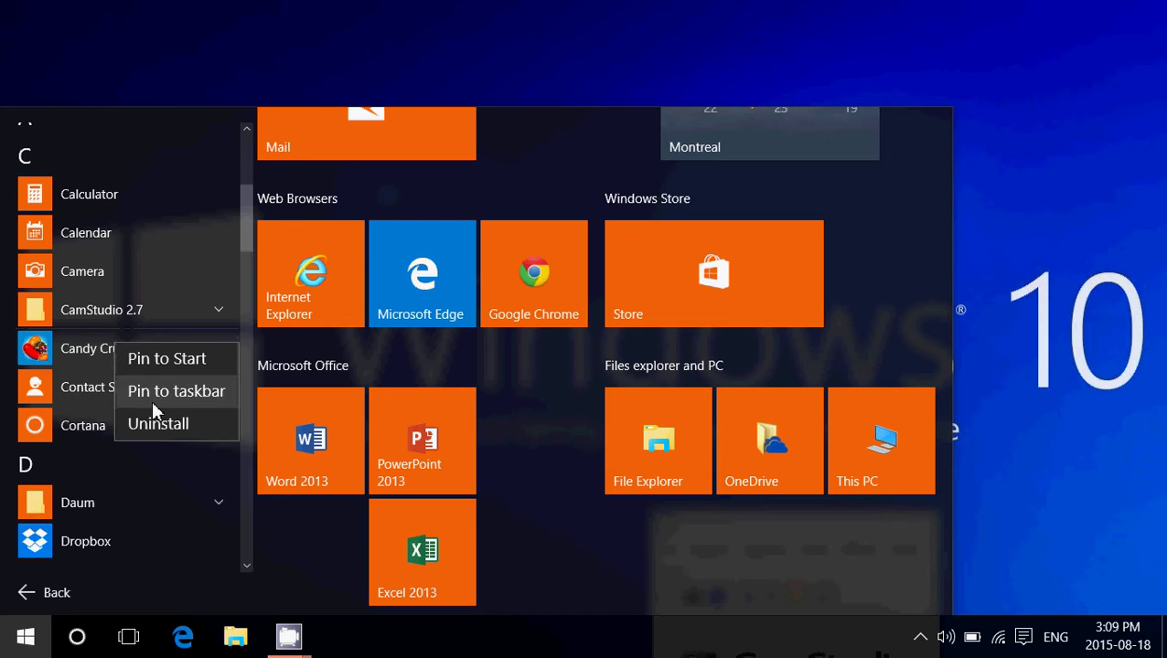
left_click(805, 50)
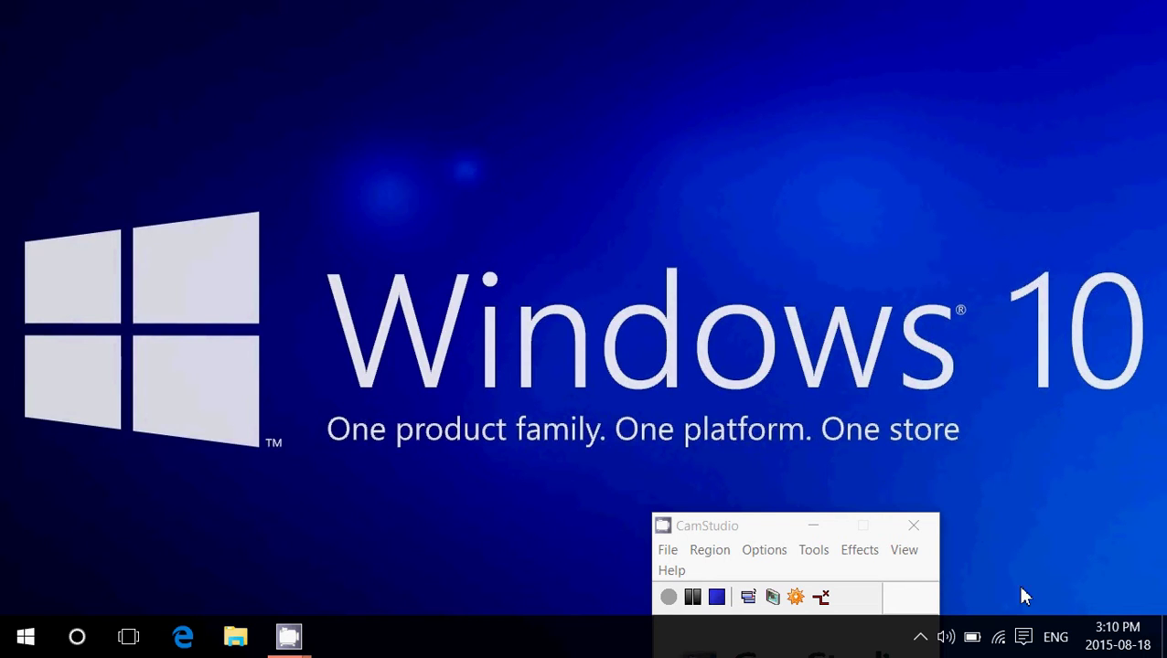
- Reach System > Apps & features via Action Center's All settings and scroll the size-sorted app list
left_click(1024, 640)
left_click(1112, 465)
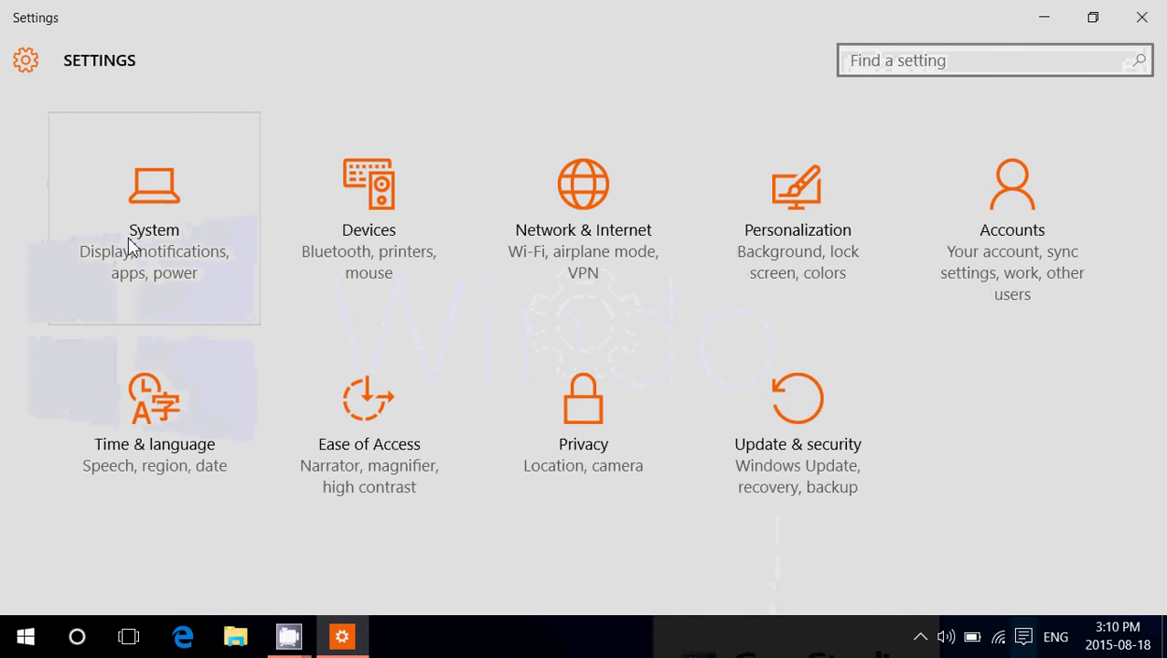
left_click(144, 197)
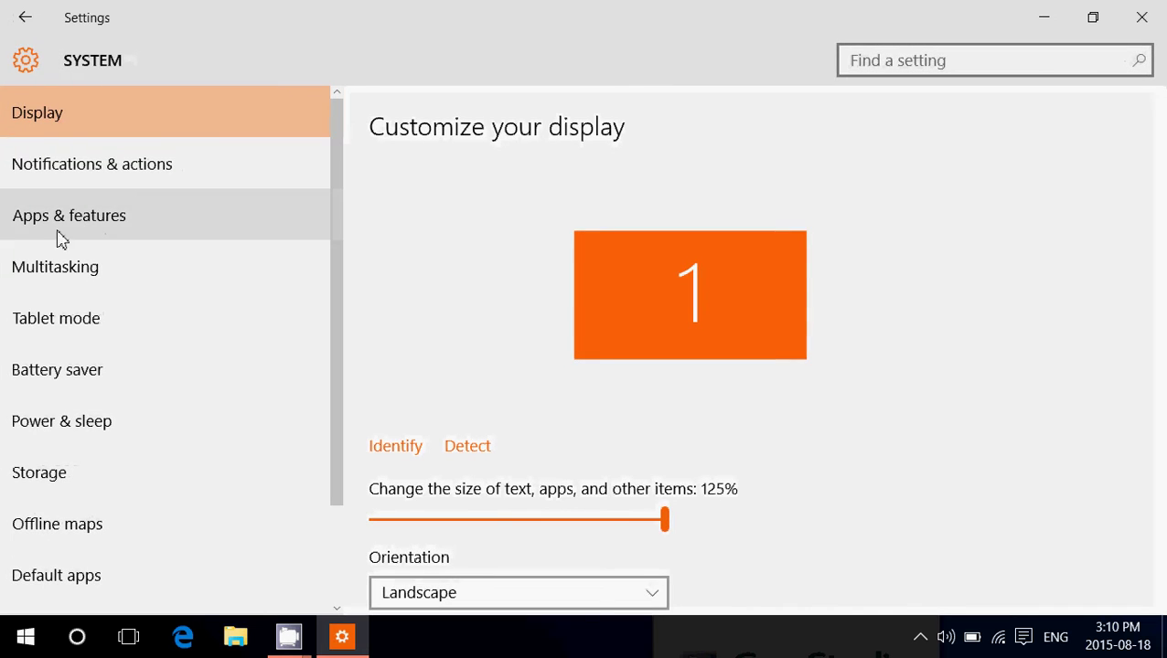
left_click(79, 222)
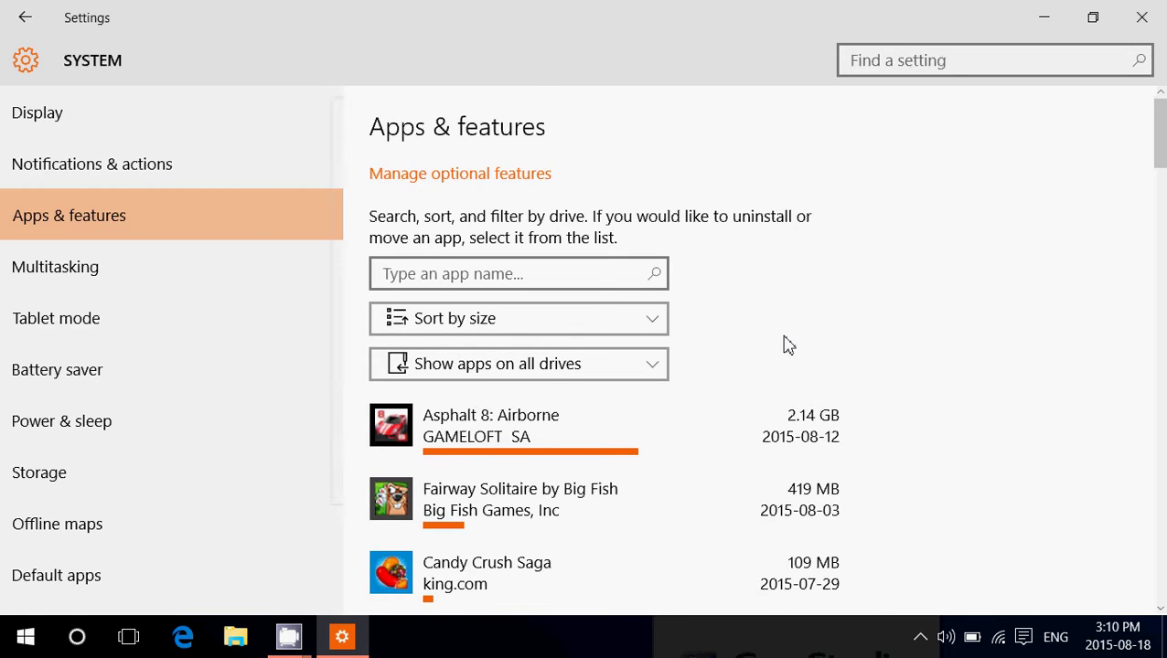
scroll(786, 343, "down", 2)
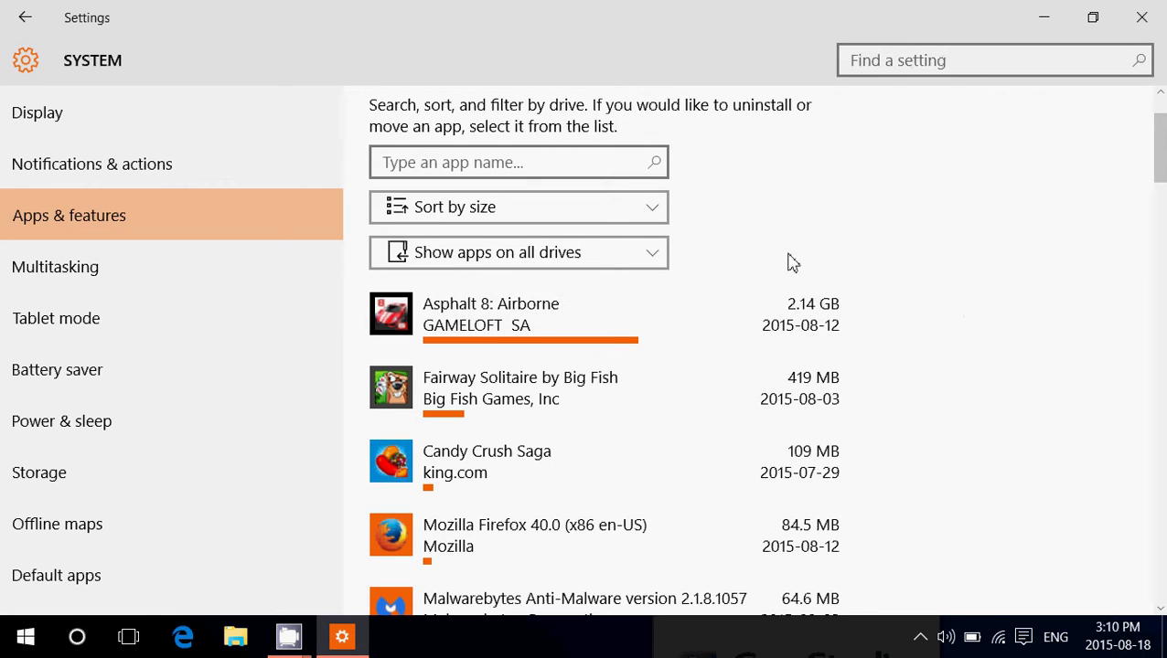
scroll(818, 432, "down", 3)
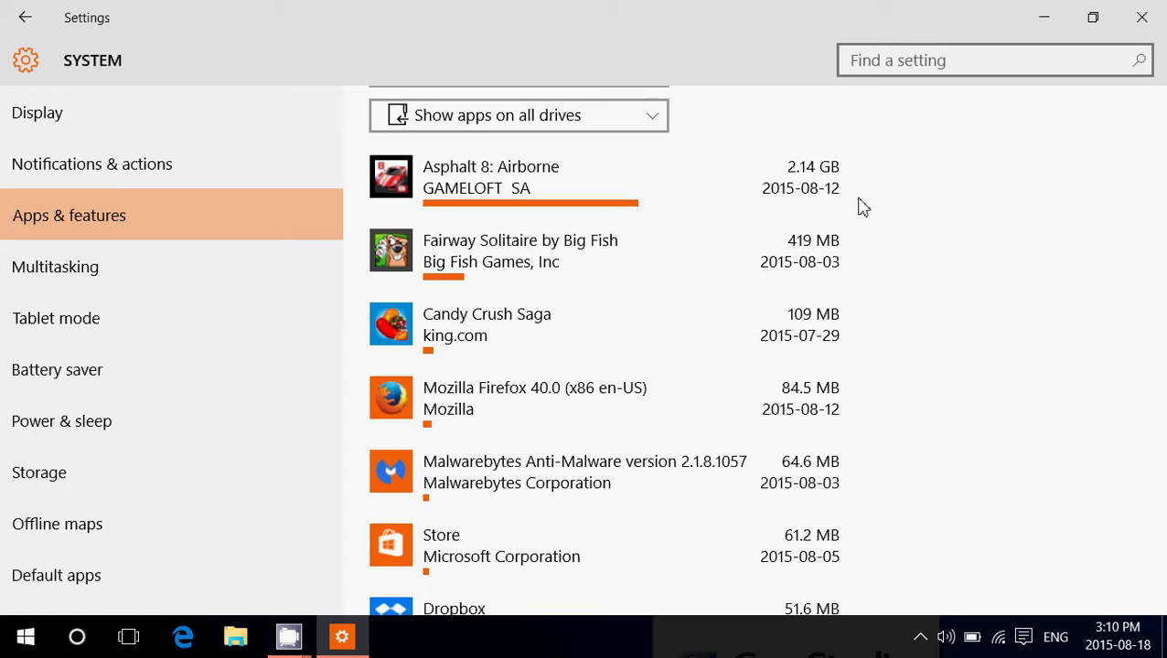
- Expand Asphalt 8: Airborne, then Fairway Solitaire, then Asphalt 8 again to show its uninstall-only options
left_click(663, 190)
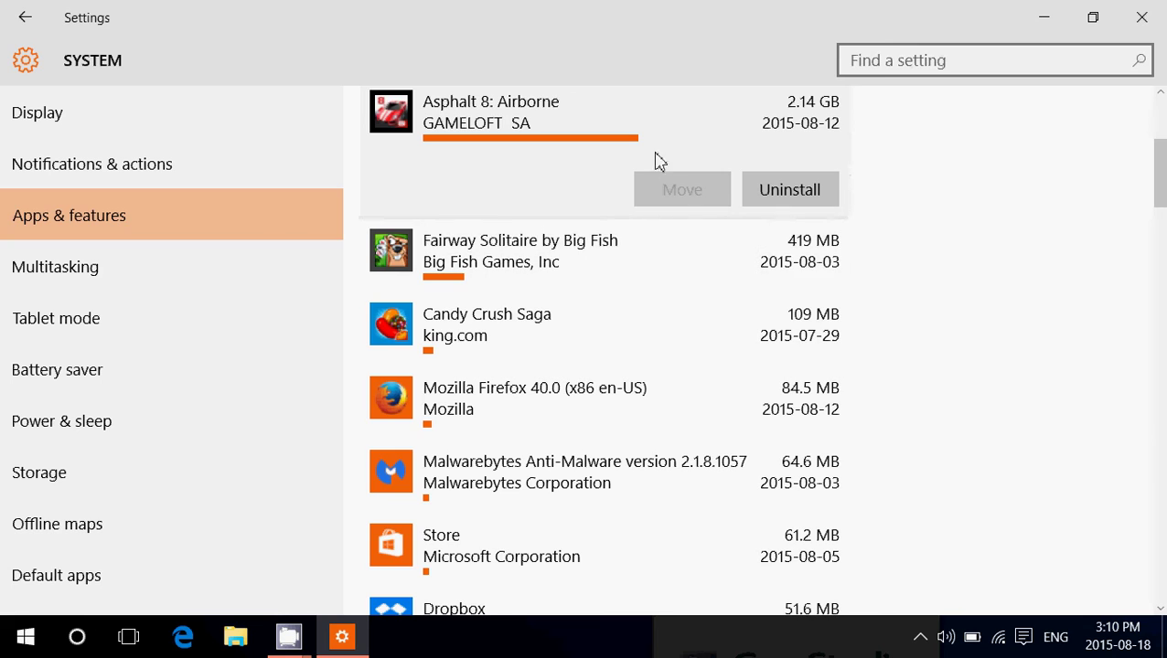
left_click(660, 261)
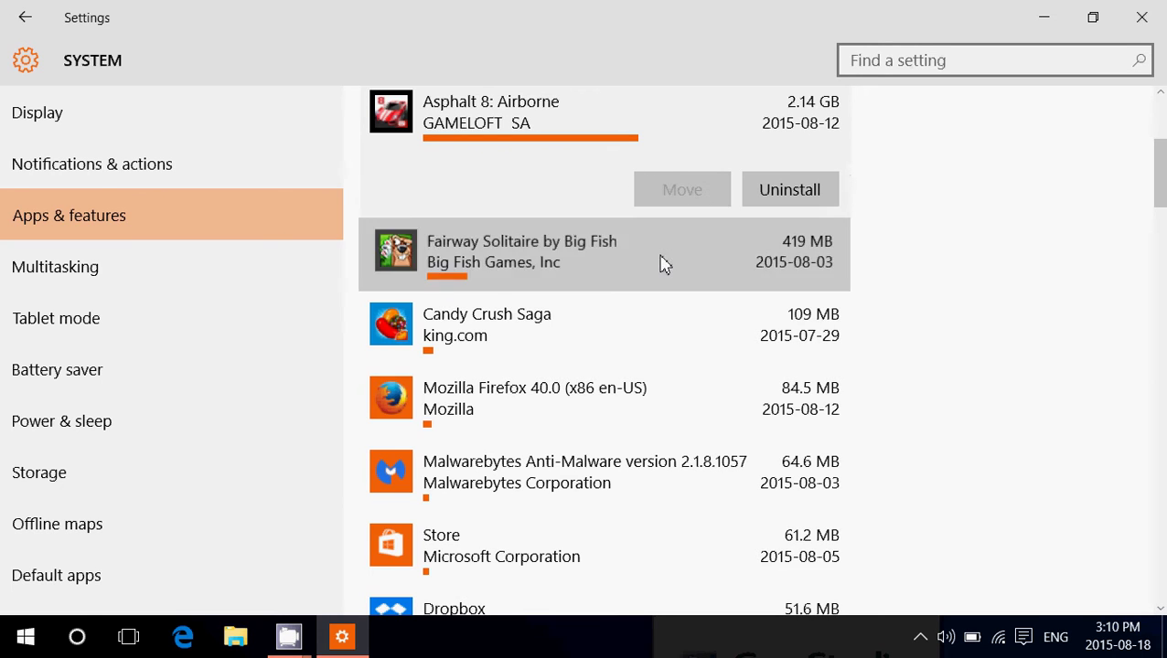
left_click(669, 143)
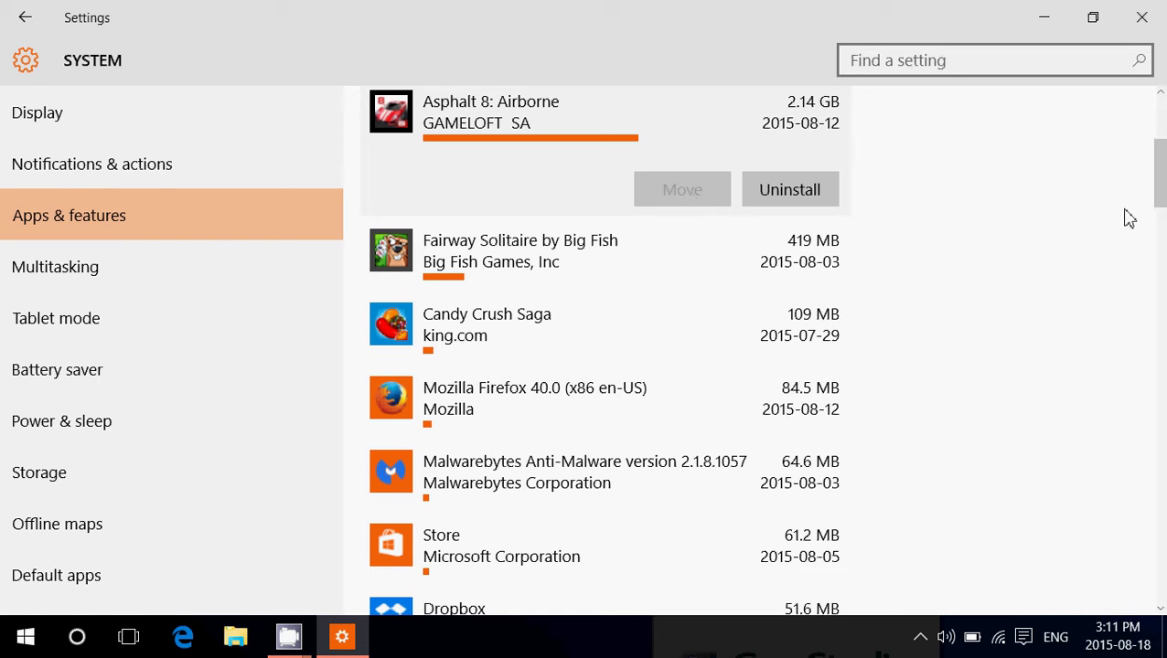
- Expand Mozilla Firefox, then Malwarebytes Anti-Malware (64.6 MB) to show its uninstall option
scroll(1129, 218, "down", 1)
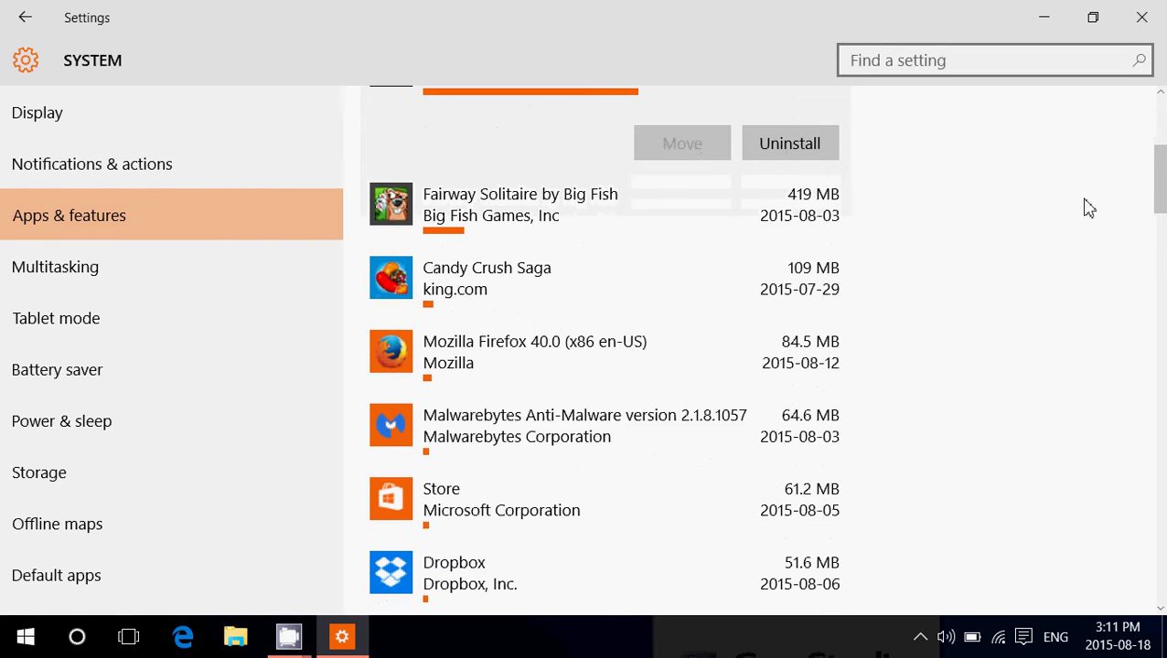
scroll(1037, 341, "up", 2)
scroll(1037, 341, "down", 3)
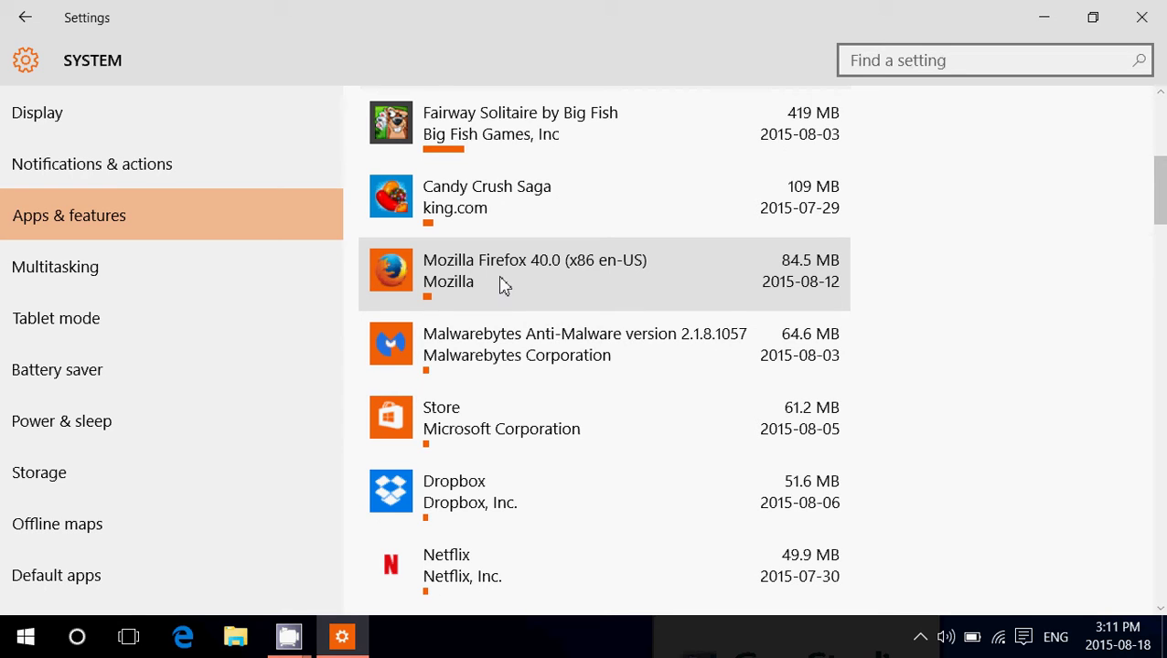
left_click(502, 285)
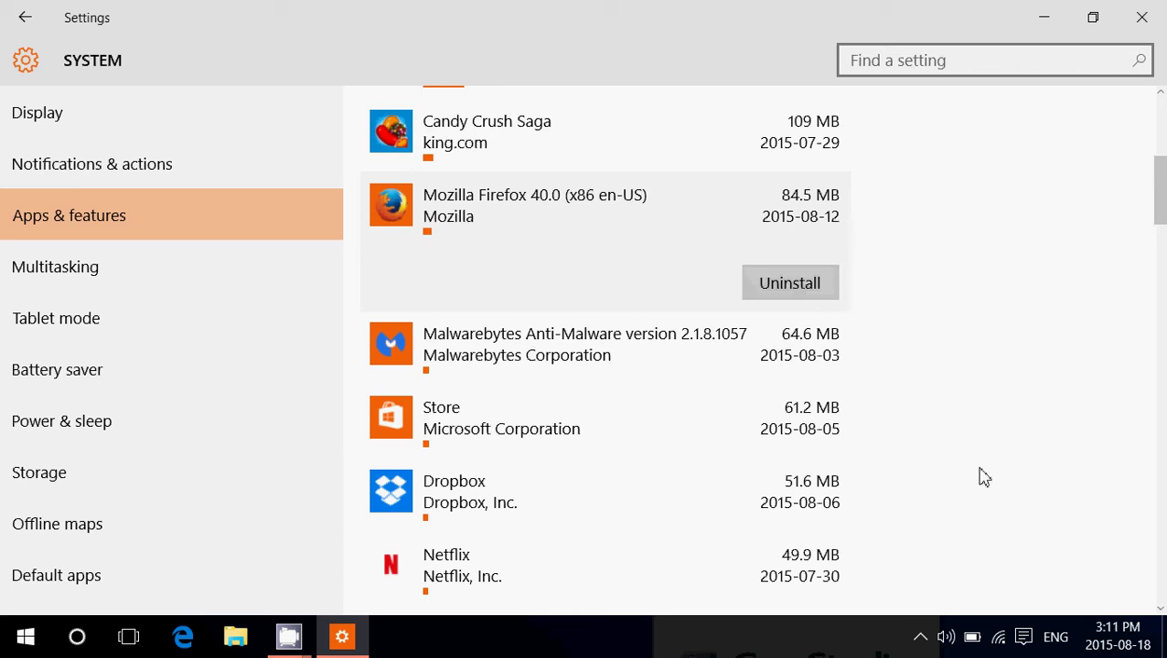
left_click(727, 349)
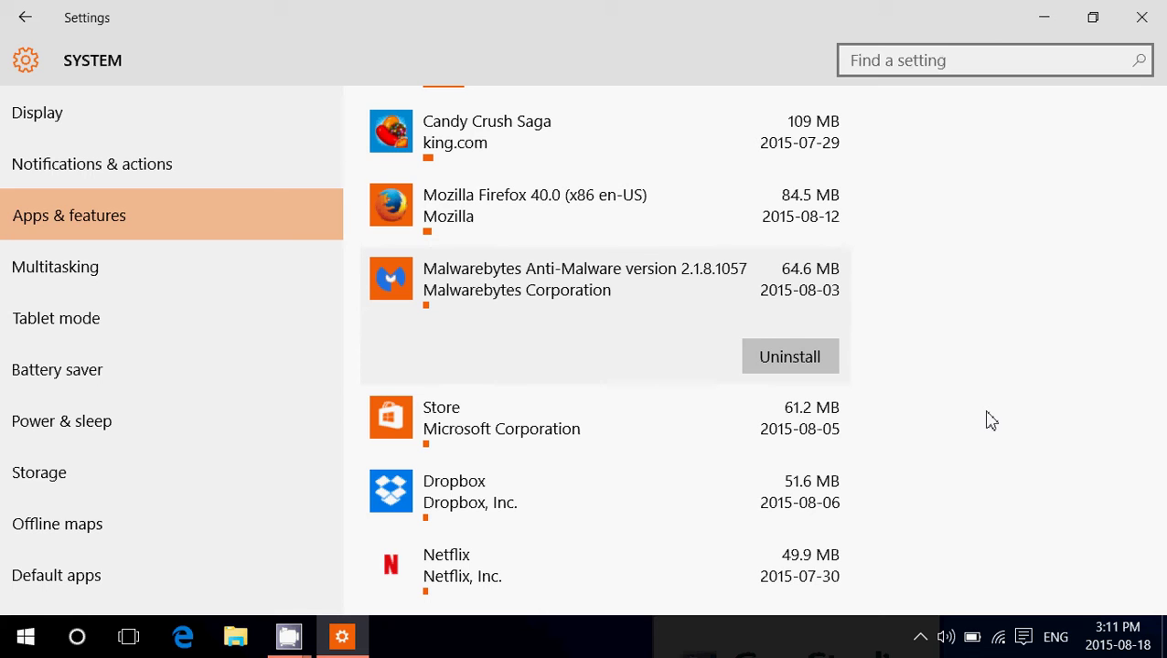
scroll(991, 420, "up", 3)
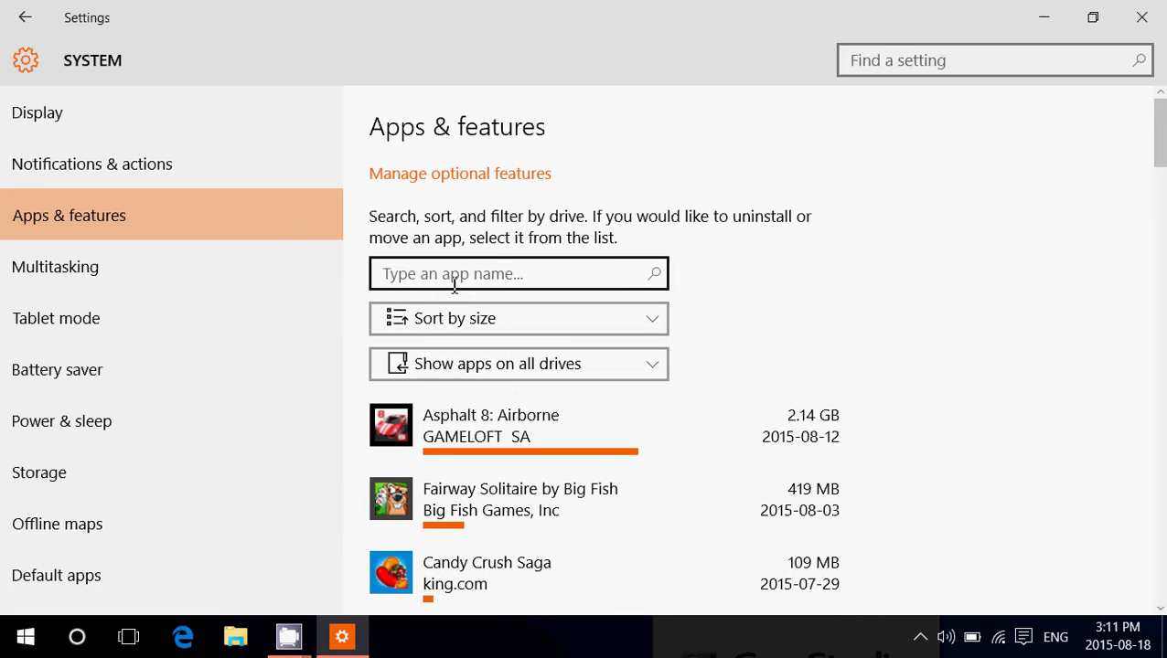
left_click(543, 327)
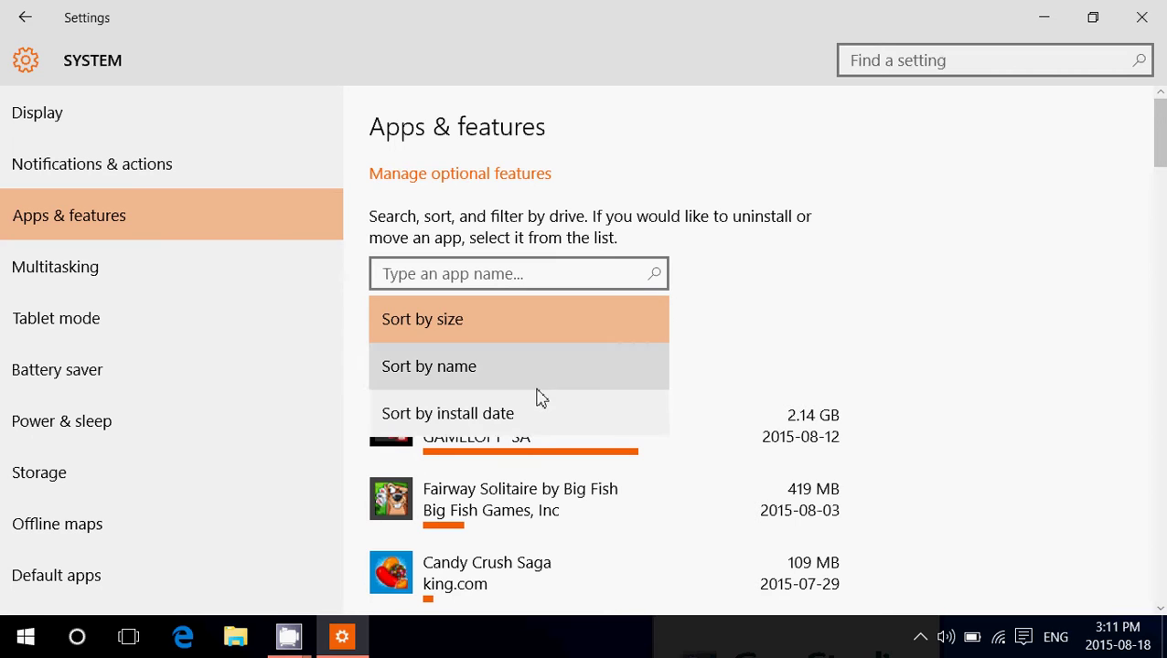
left_click(533, 419)
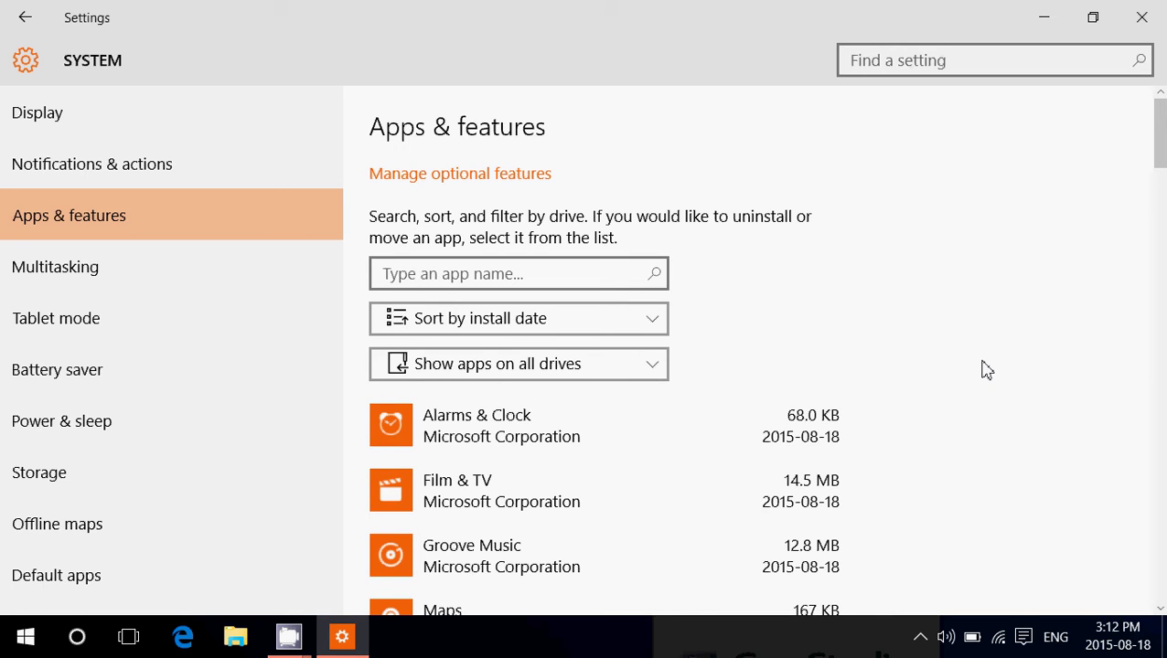
scroll(986, 368, "down", 2)
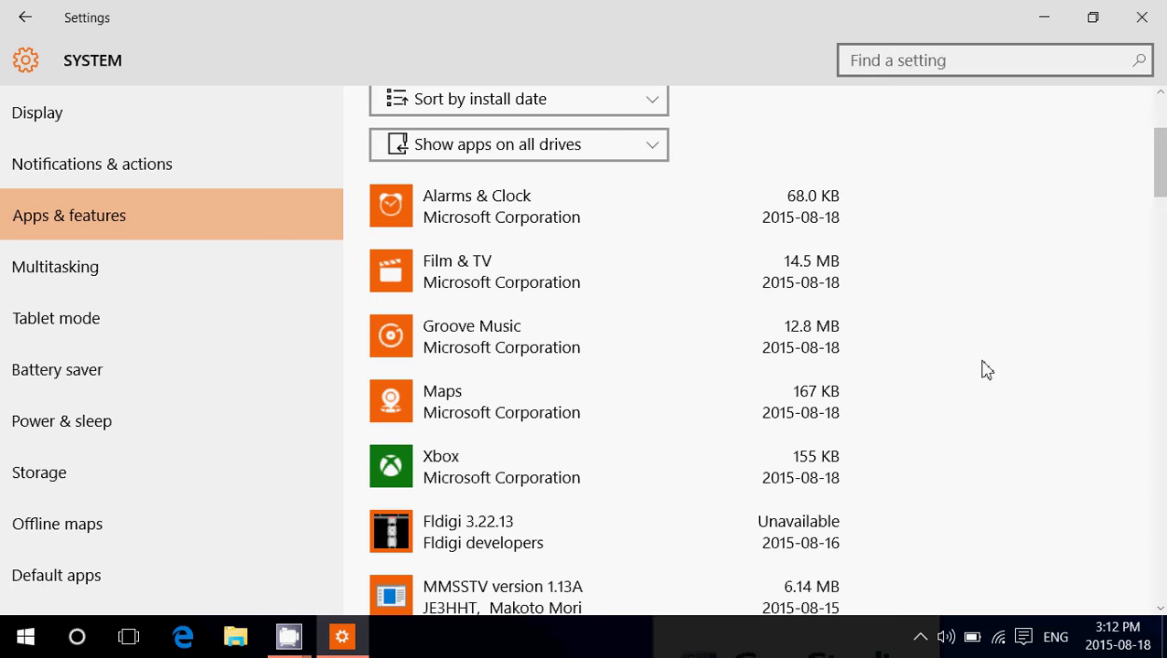
scroll(986, 368, "down", 2)
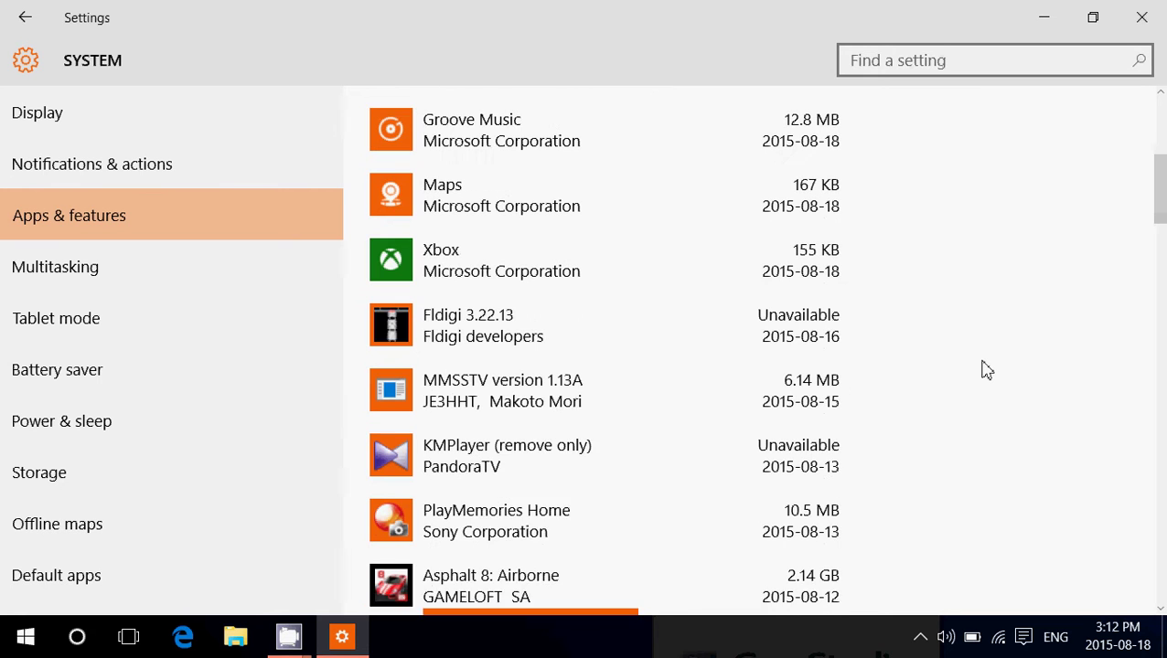
scroll(986, 369, "up", 3)
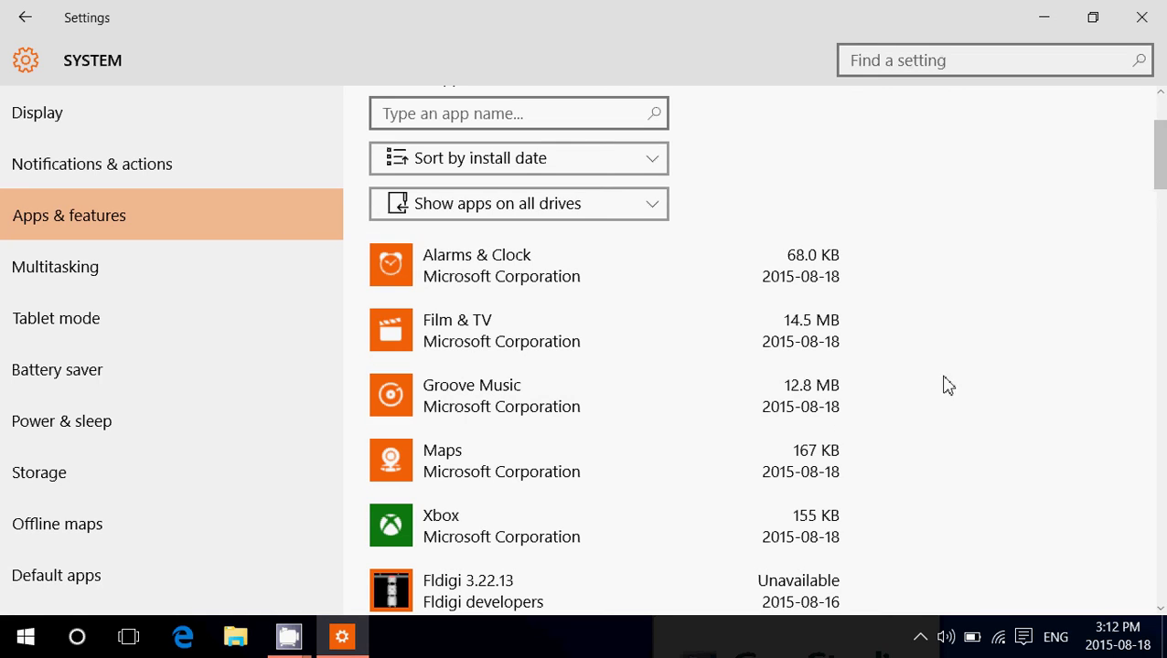
scroll(909, 436, "down", 3)
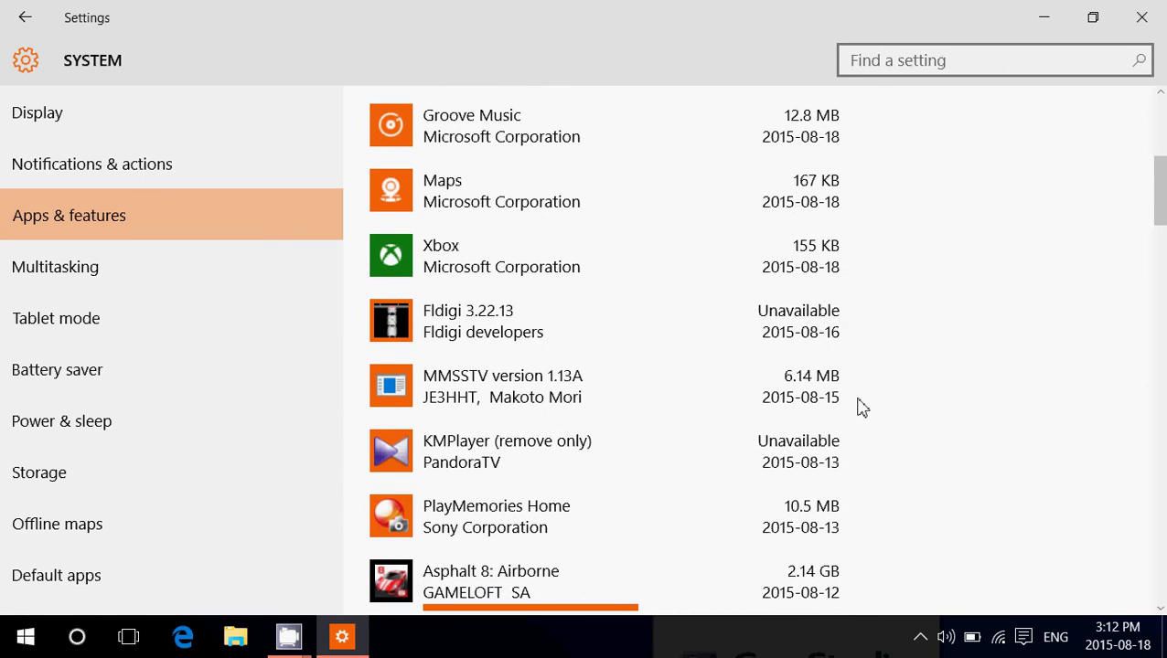
scroll(883, 421, "down", 3)
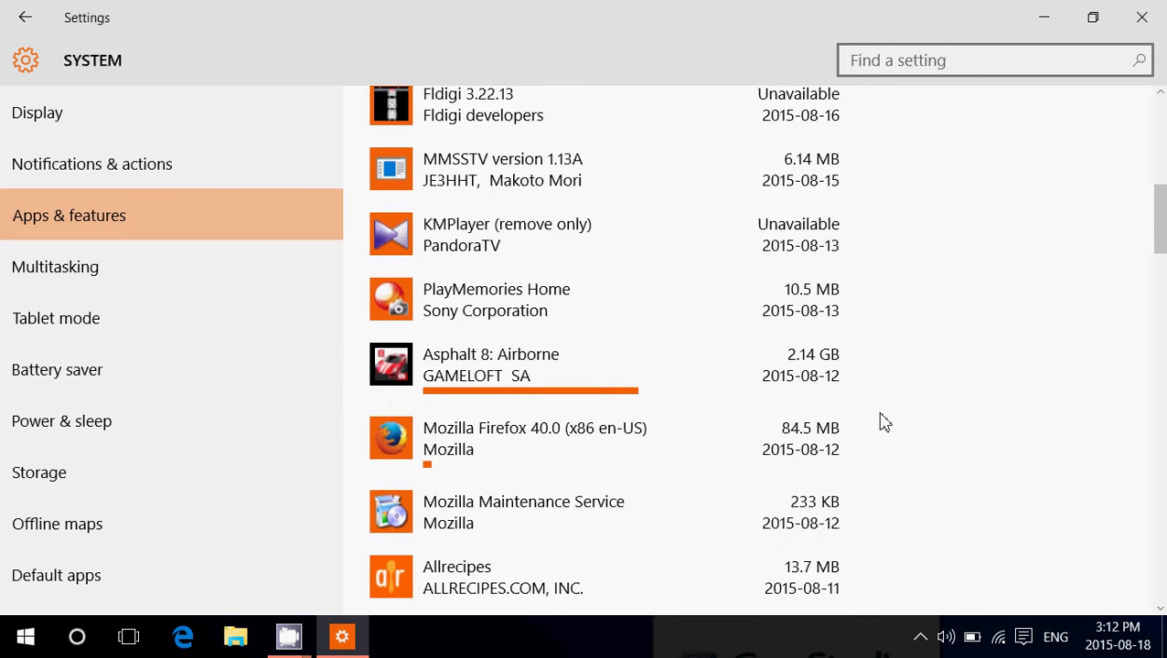
scroll(883, 421, "up", 8)
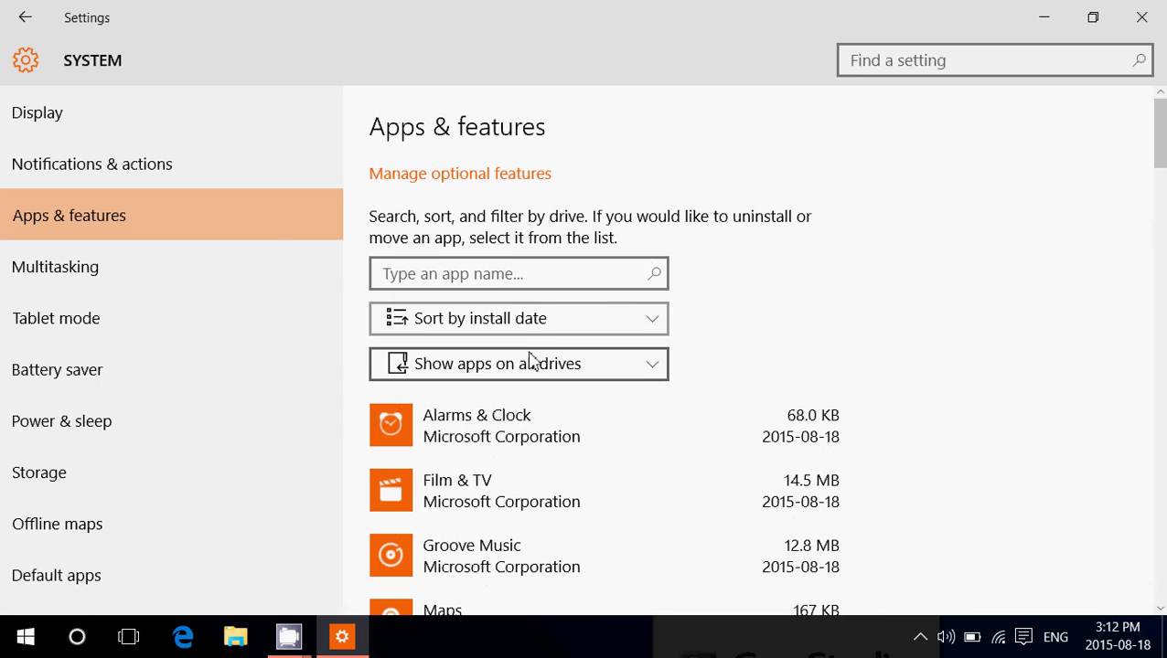
- Sort the installed apps by size, largest first, and check the reordered list
left_click(577, 322)
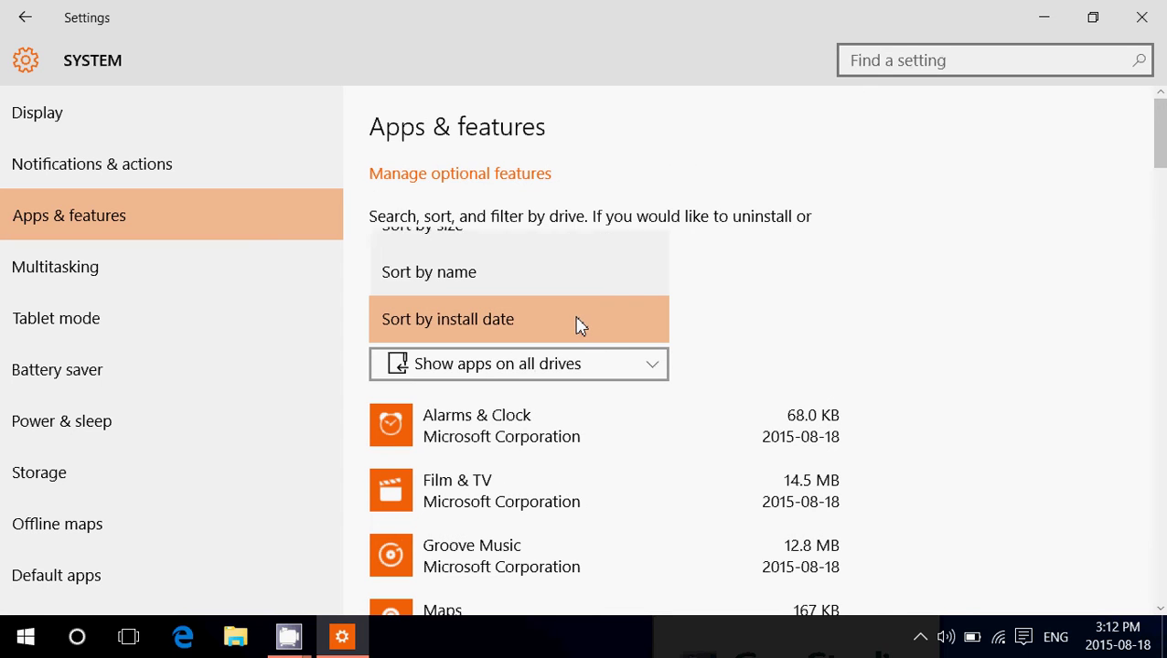
left_click(578, 244)
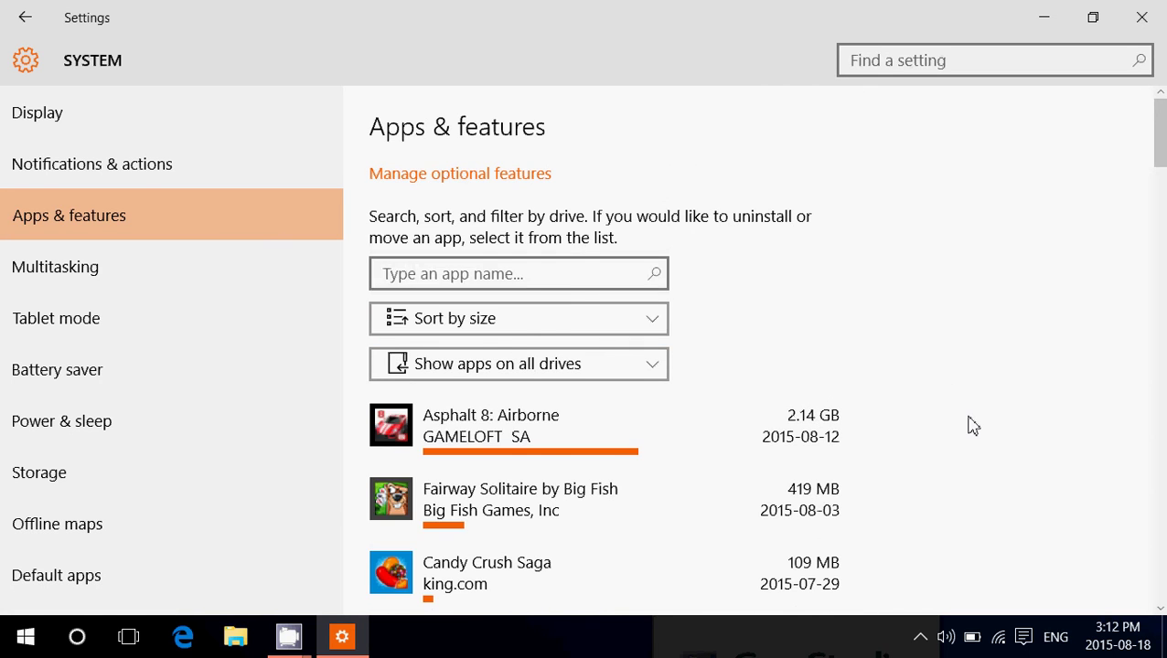
scroll(972, 425, "down", 15)
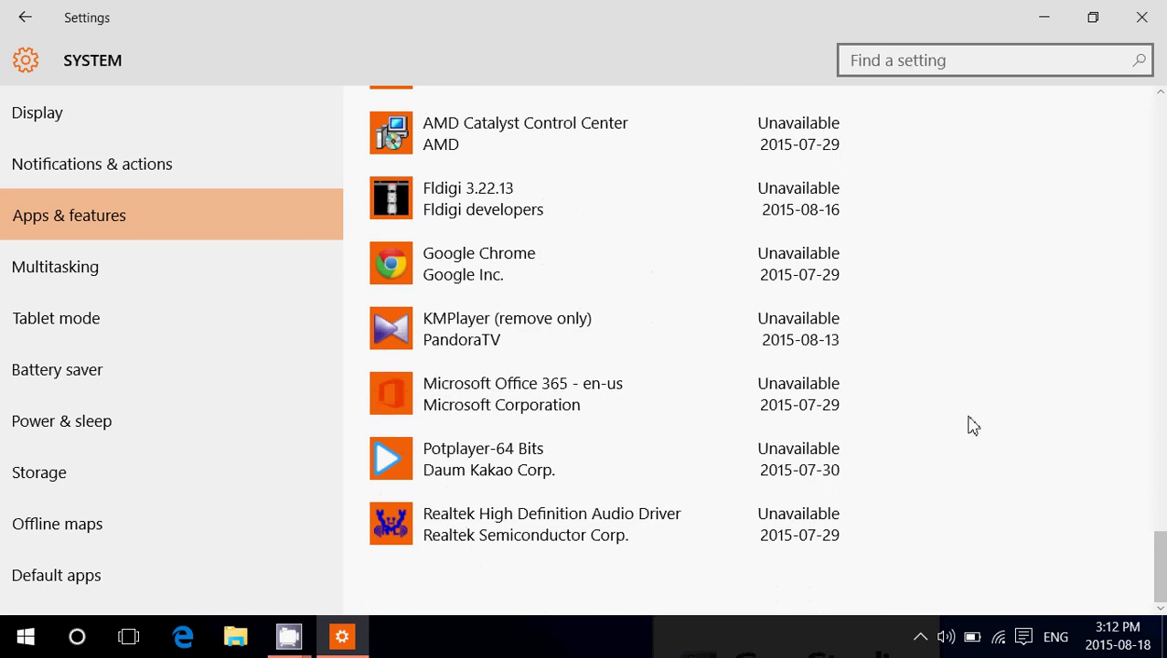
scroll(666, 347, "up", 10)
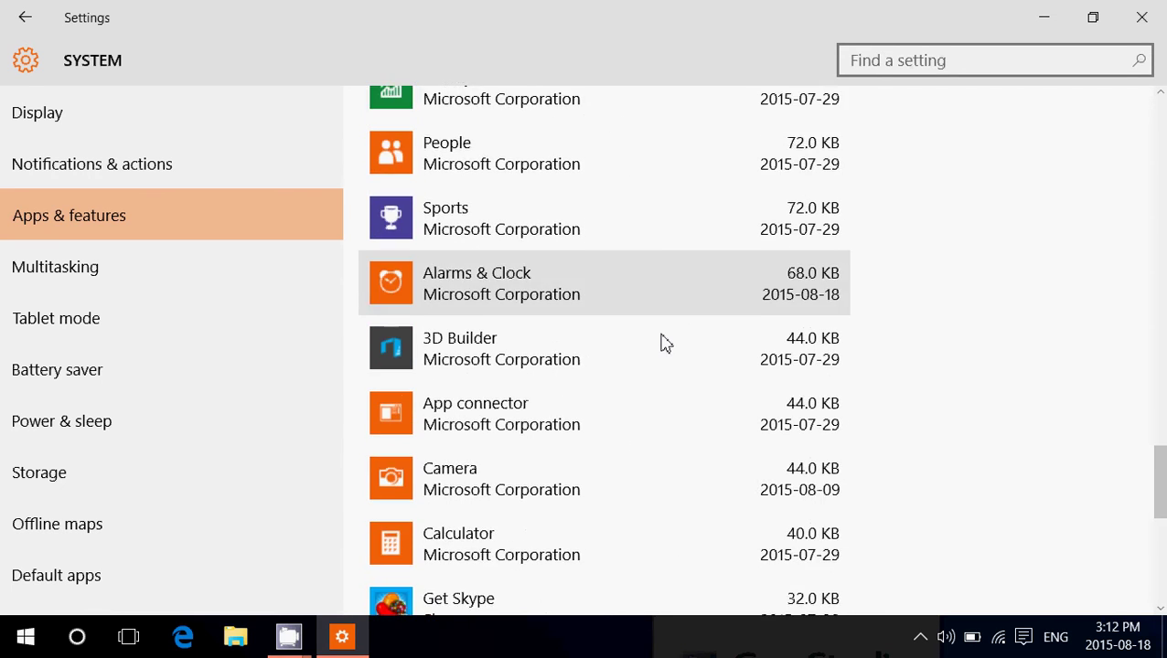
scroll(665, 343, "down", 5)
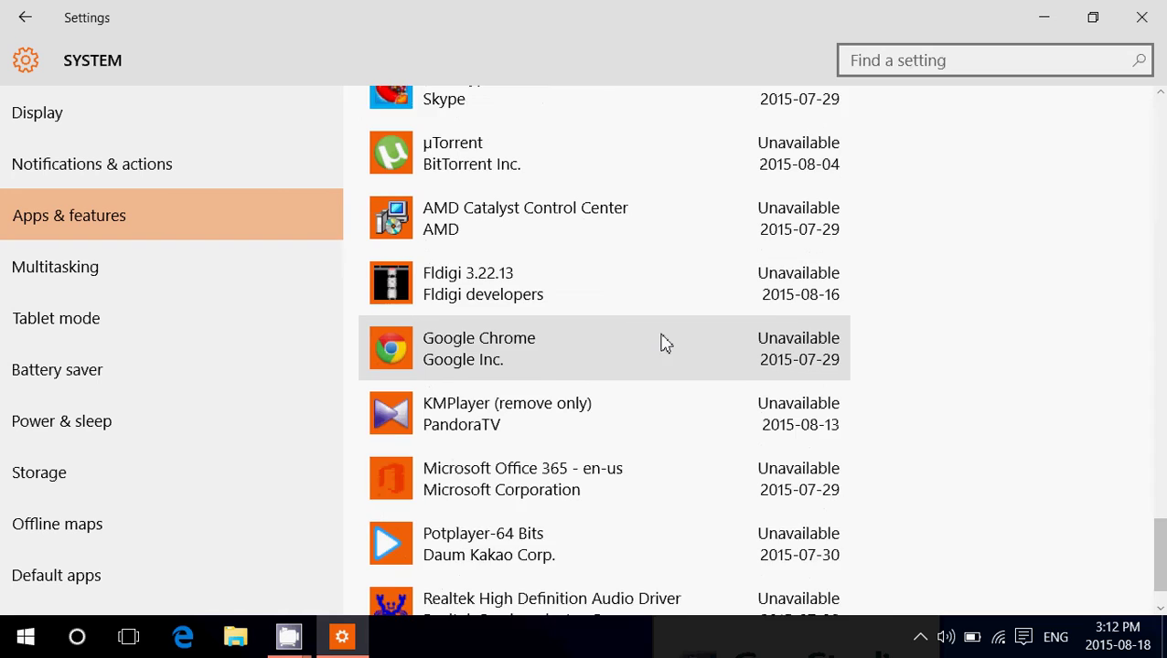
scroll(664, 342, "down", 1)
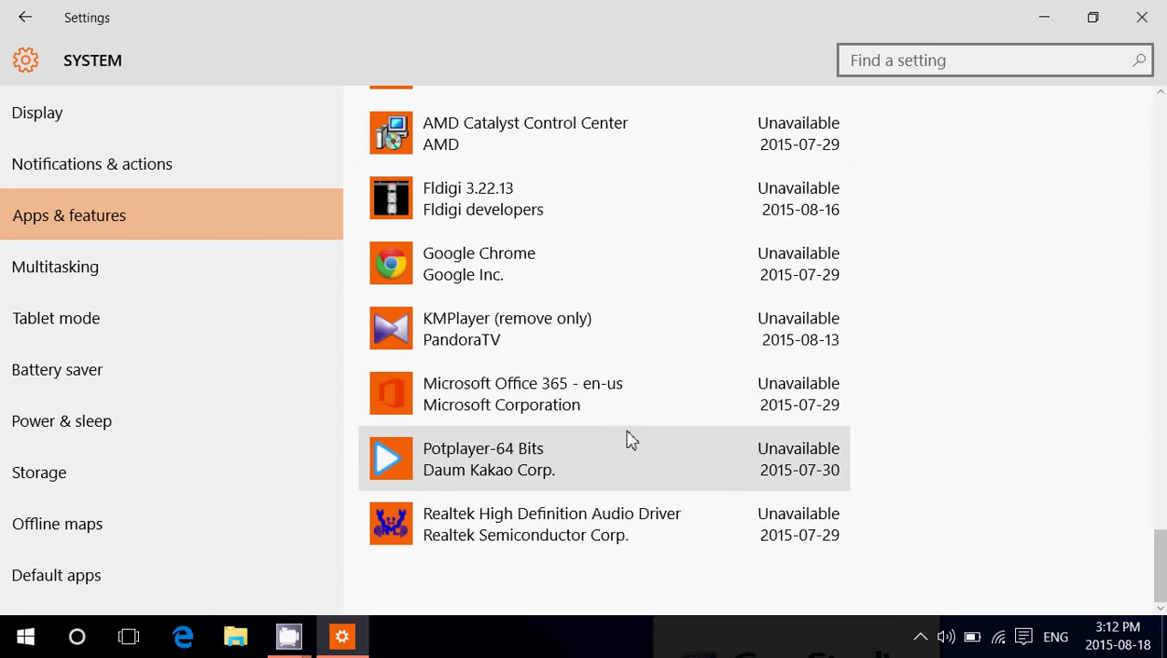
scroll(658, 256, "up", 3)
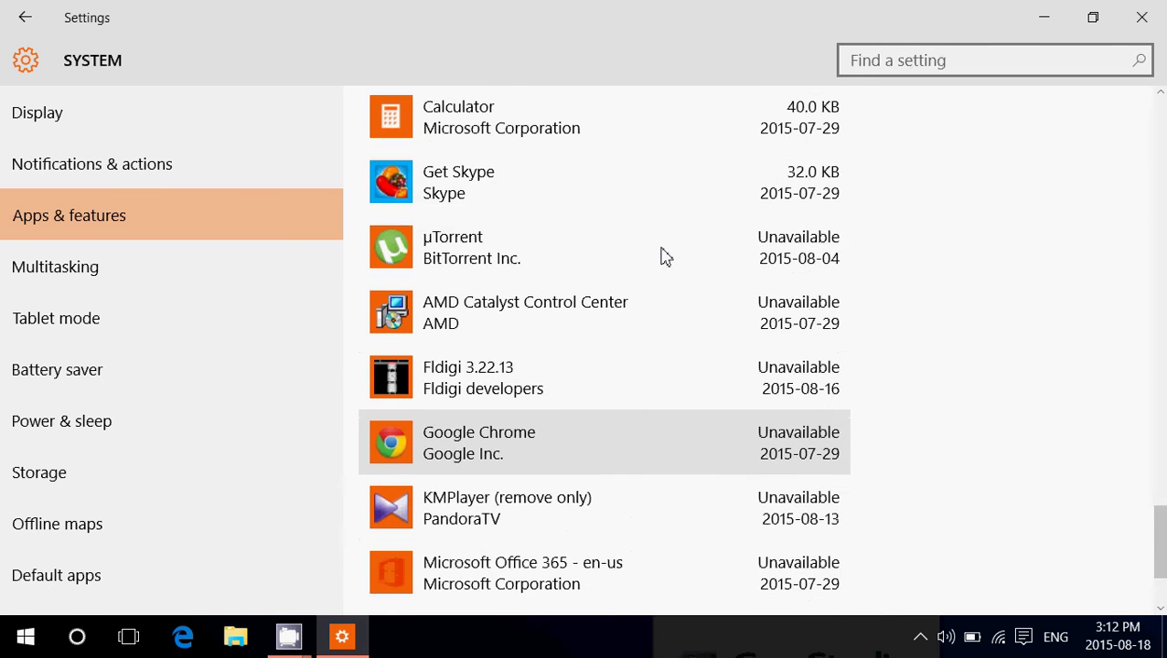
scroll(648, 395, "up", 3)
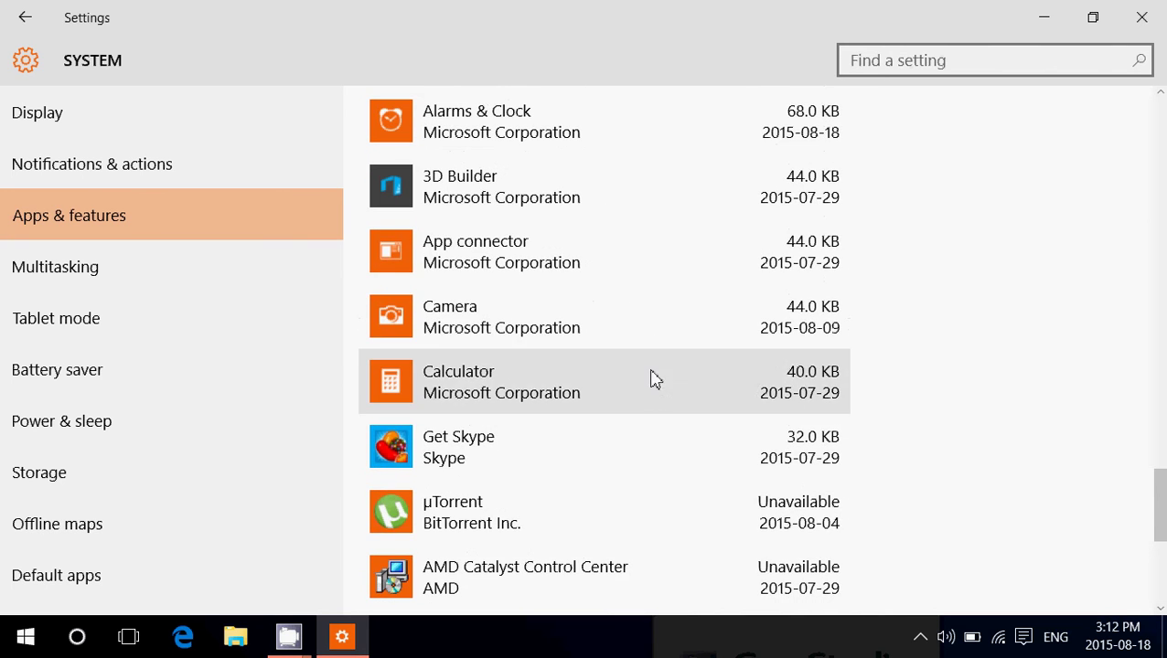
- Scroll through the size-sorted list and back to Asphalt 8: Airborne (2.14 GB) at the top
scroll(672, 328, "down", 3)
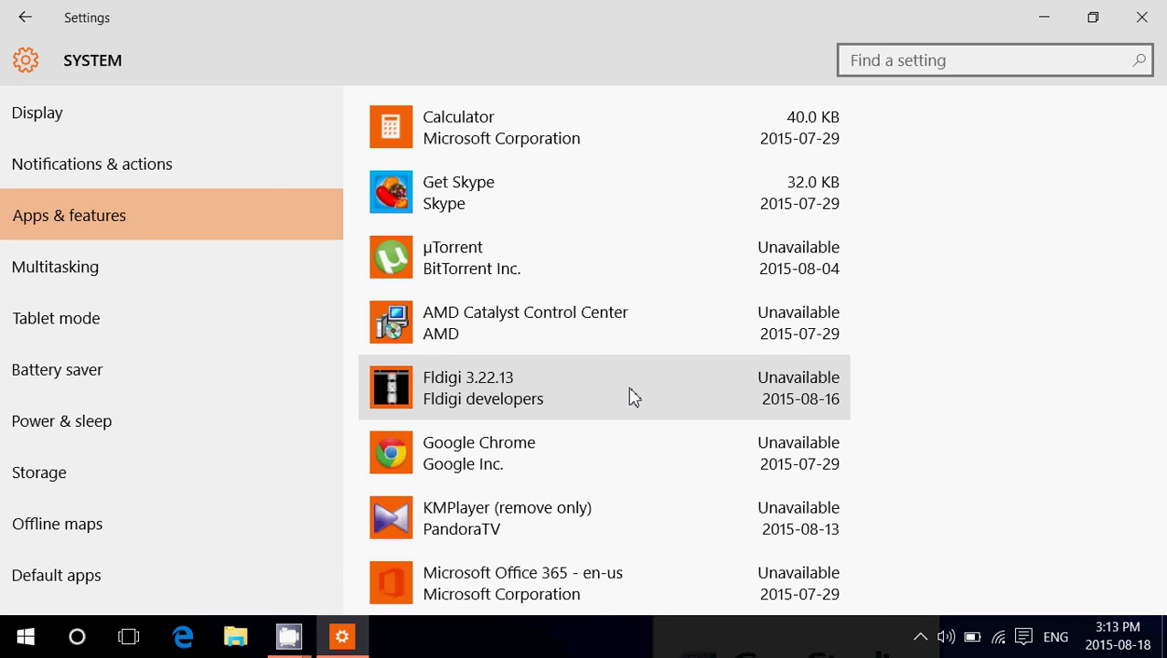
scroll(615, 347, "down", 3)
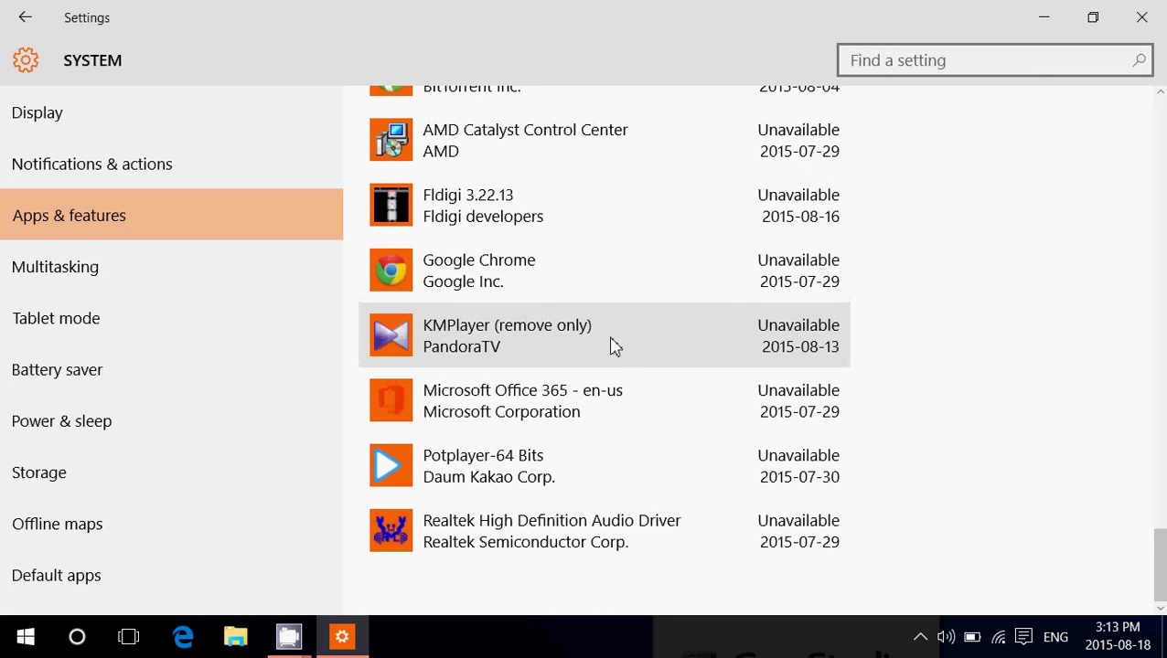
scroll(615, 346, "up", 5)
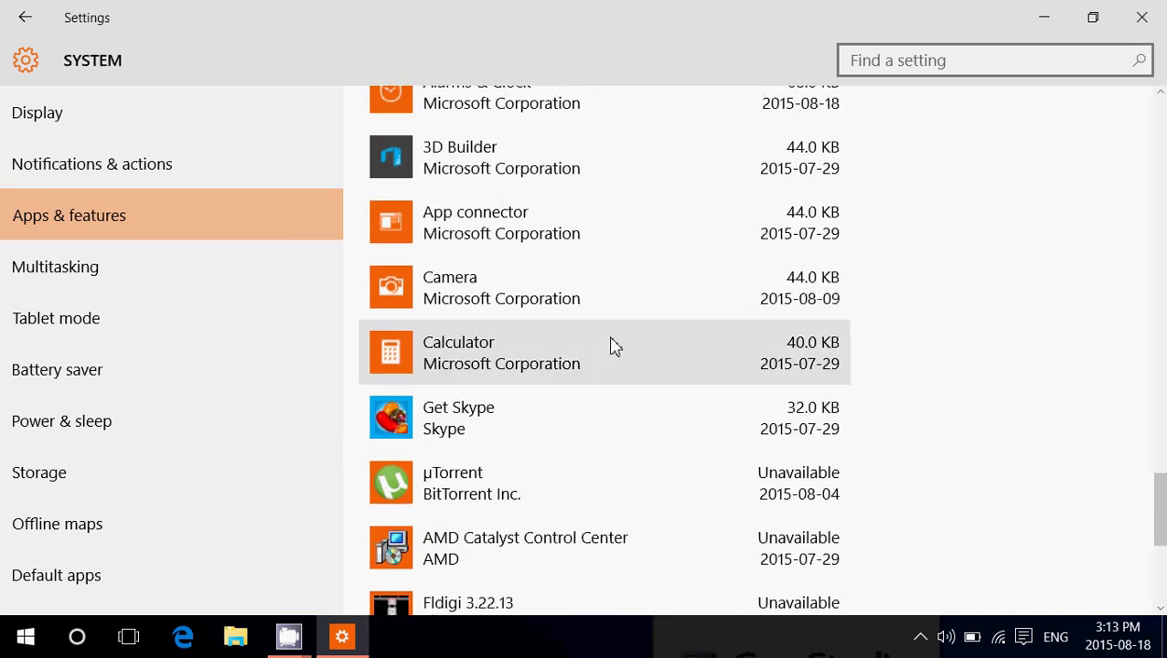
scroll(615, 346, "up", 4)
scroll(615, 347, "up", 7)
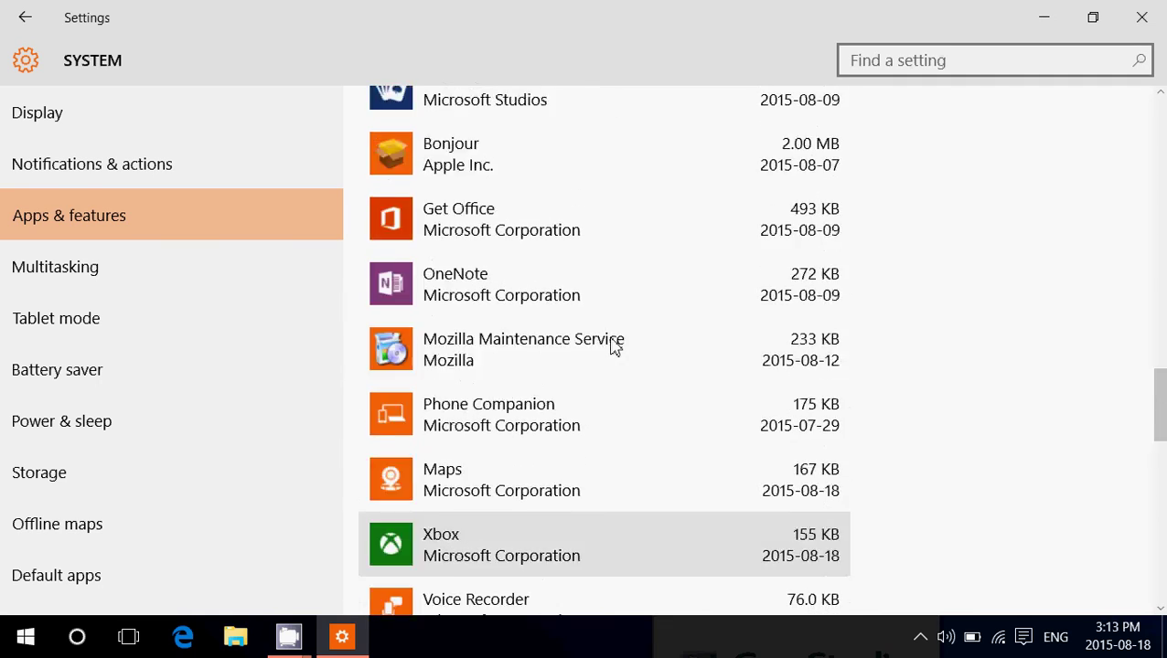
scroll(615, 346, "up", 20)
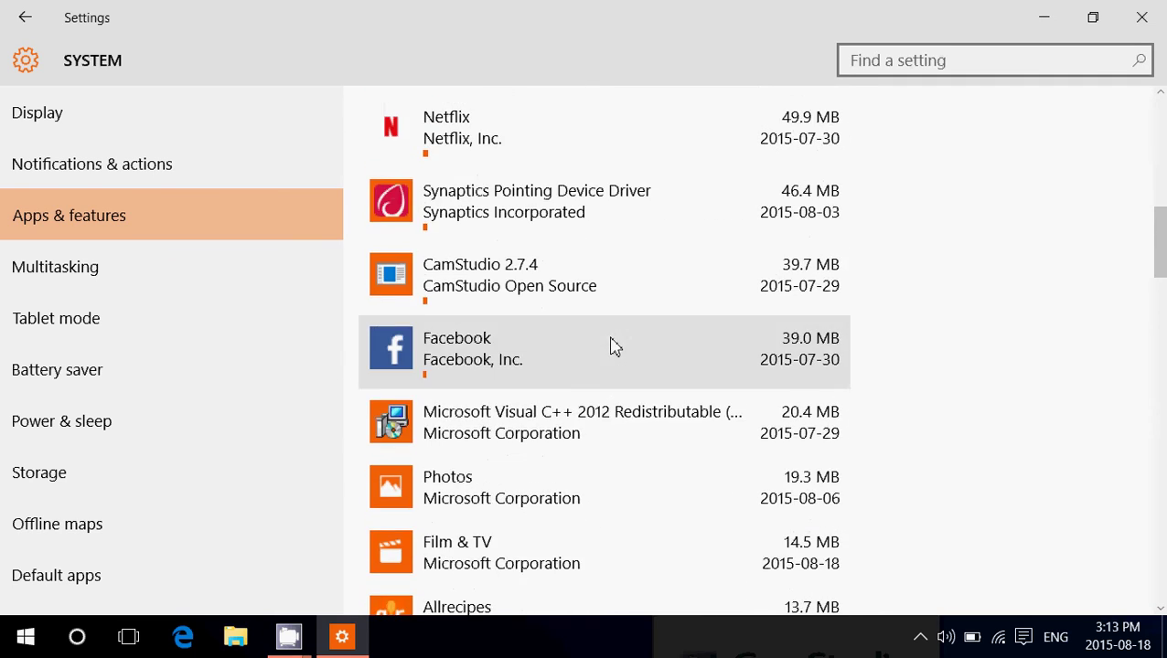
scroll(614, 347, "up", 12)
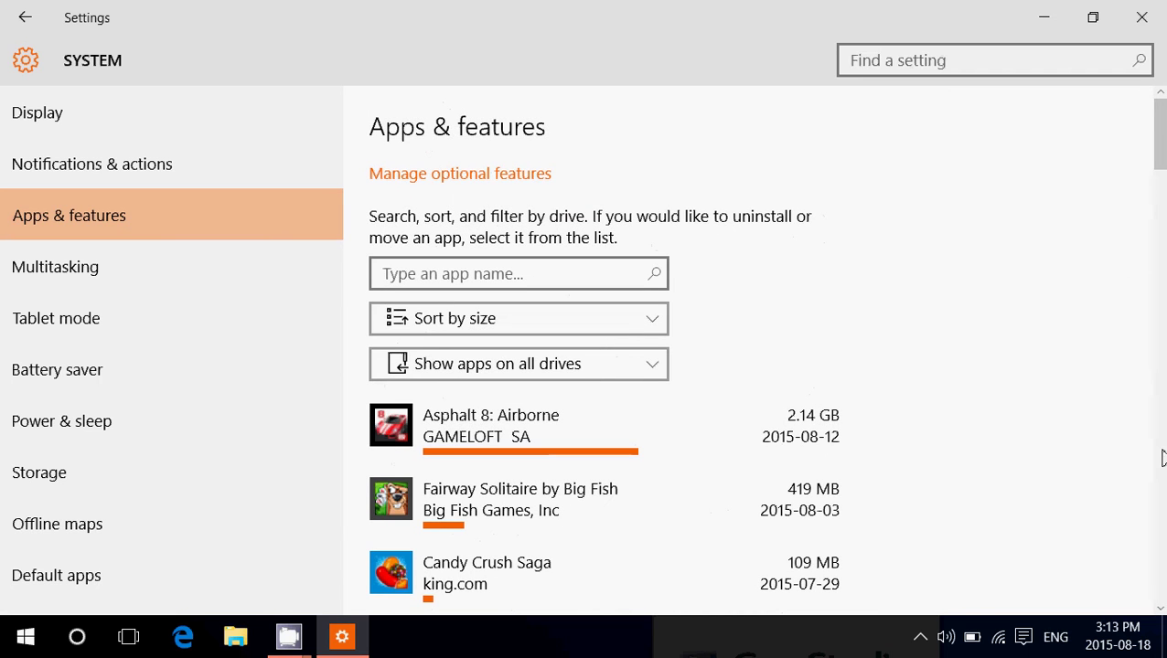
scroll(1104, 490, "down", 3)
scroll(1104, 490, "up", 3)
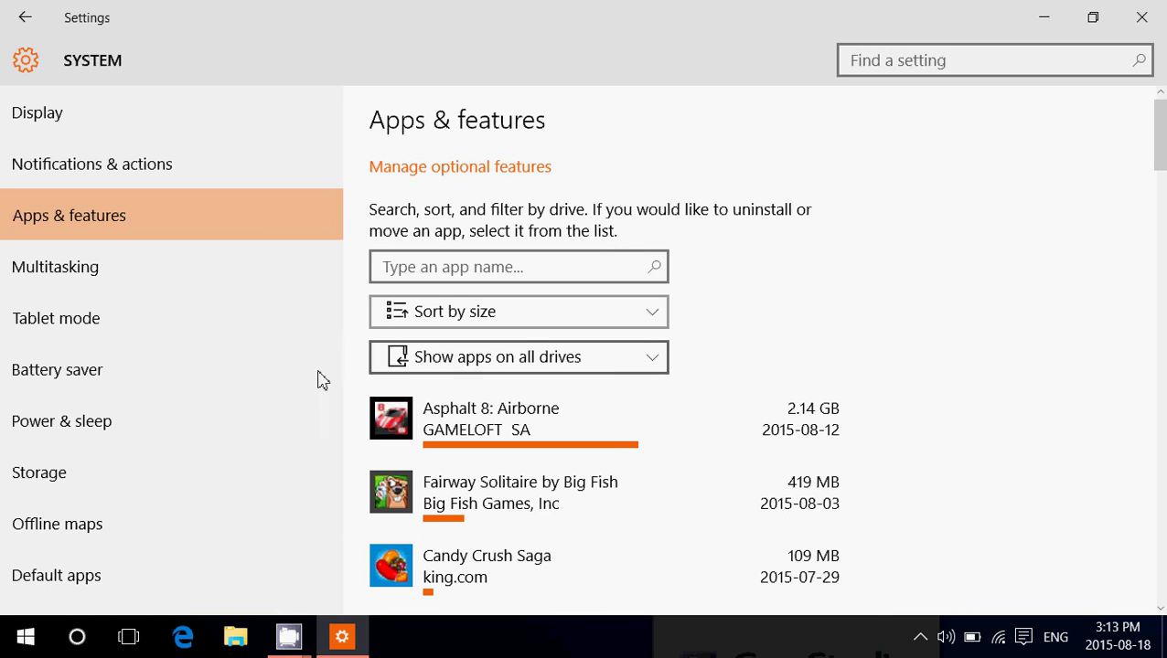
left_click(79, 637)
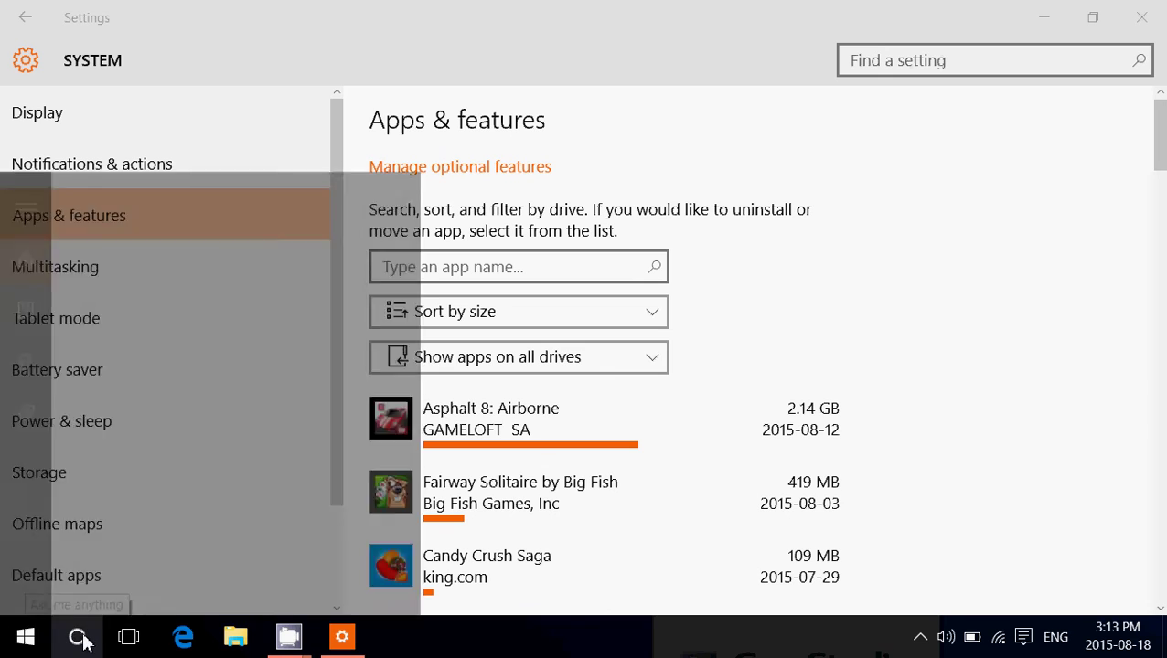
left_click(1049, 271)
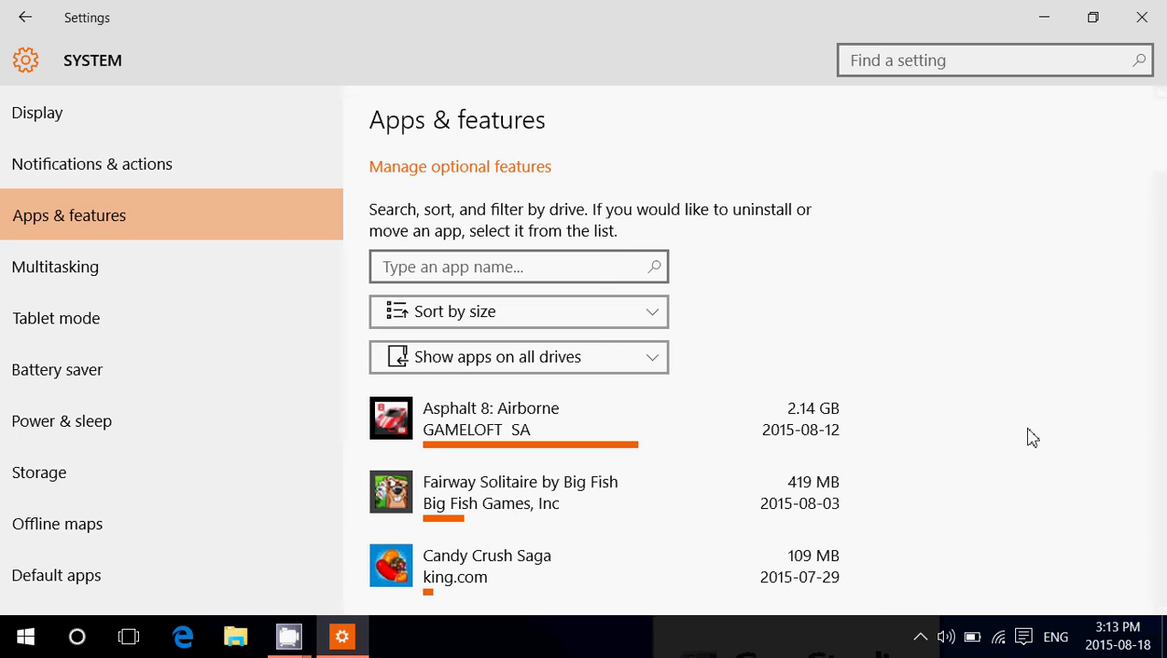
- Close Settings and reopen it at System through Action Center's All settings
left_click(1142, 19)
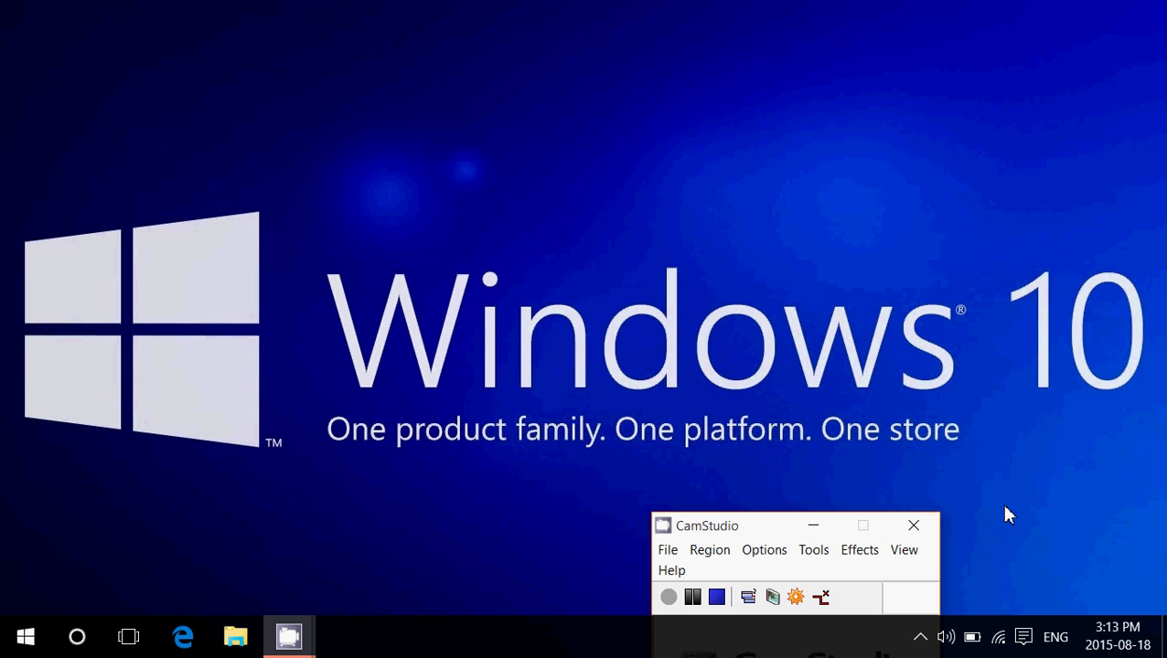
left_click(1023, 637)
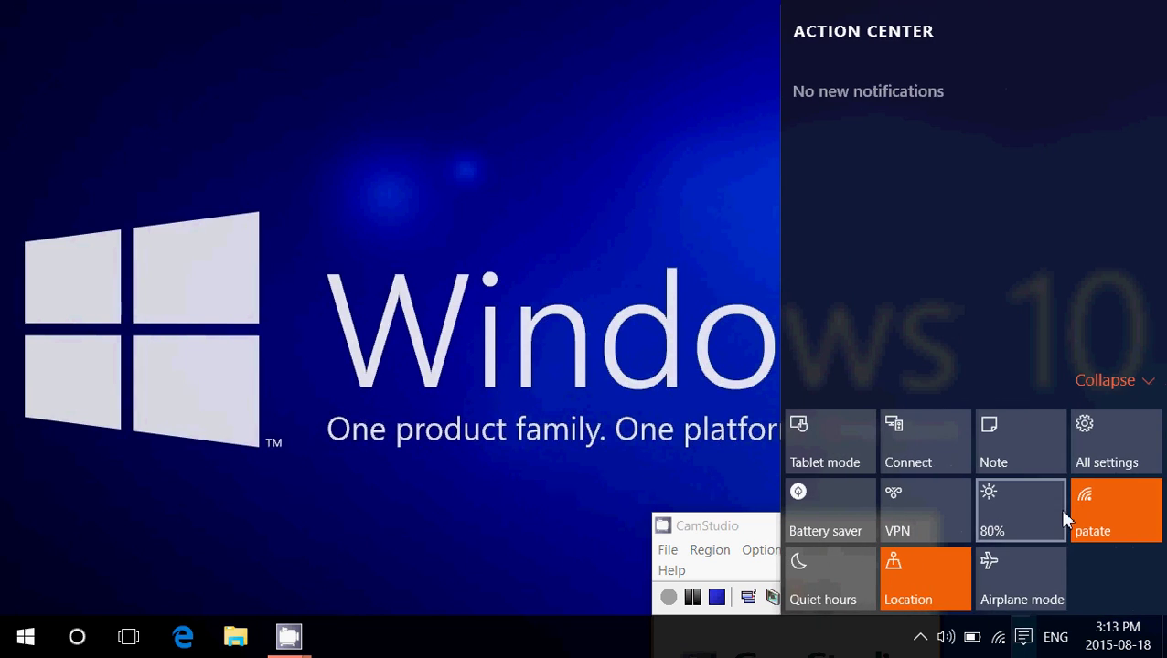
left_click(1099, 450)
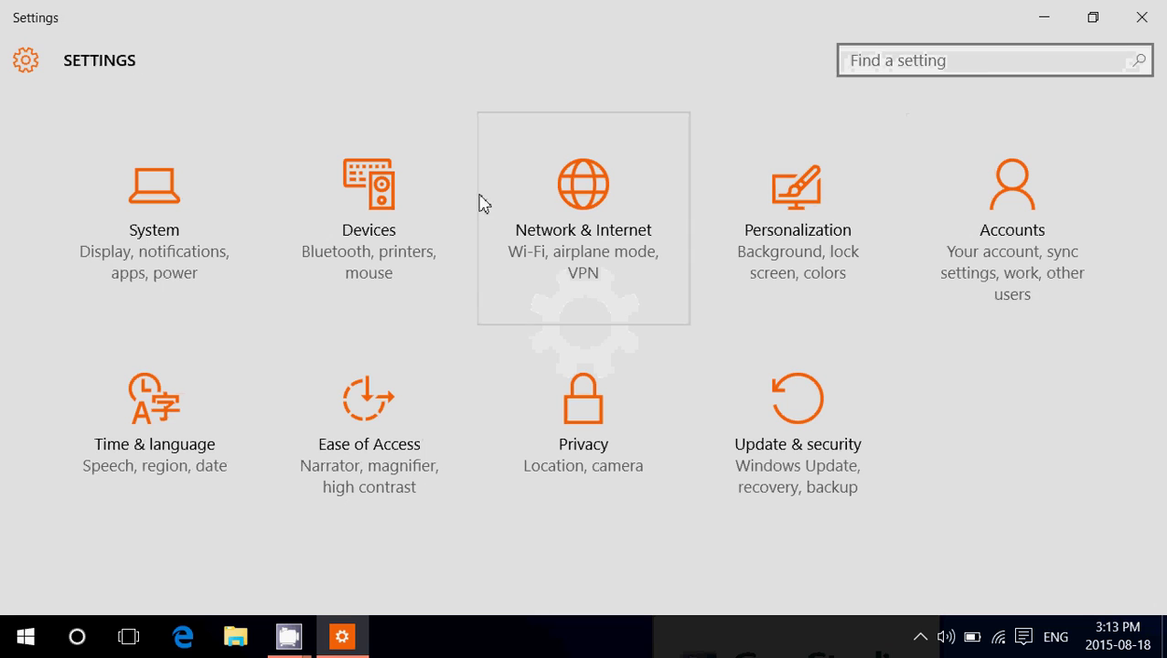
left_click(128, 199)
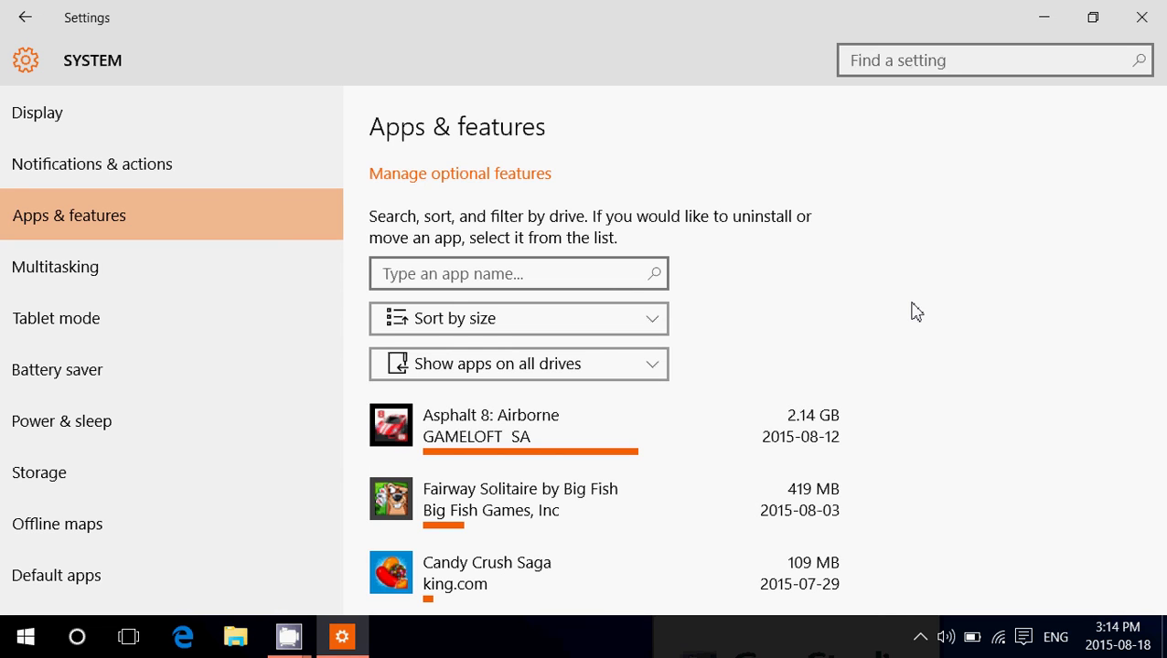
- Glance over the System page, then close Settings to return to the desktop
scroll(916, 312, "down", 2)
scroll(916, 312, "up", 2)
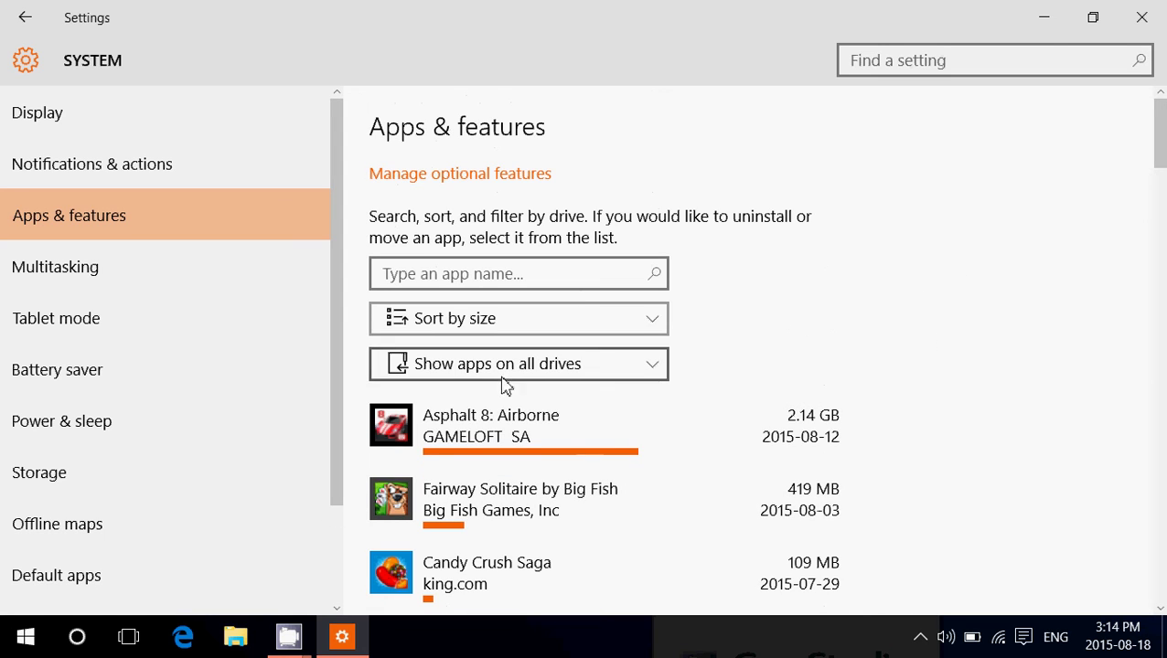
left_click(1141, 20)
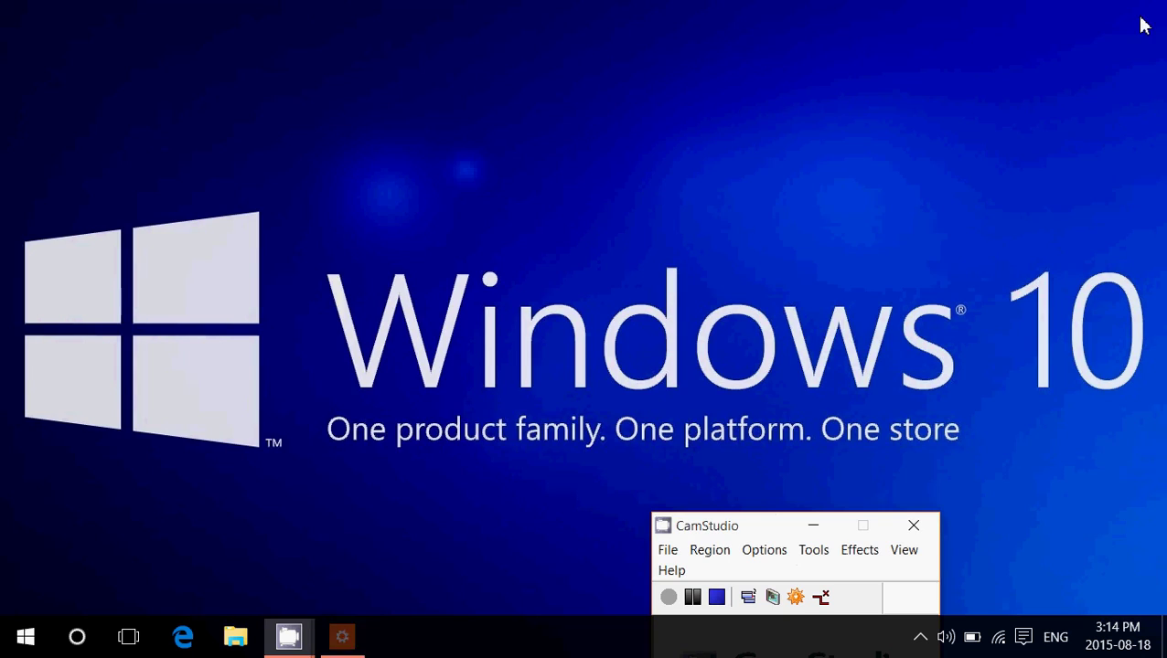